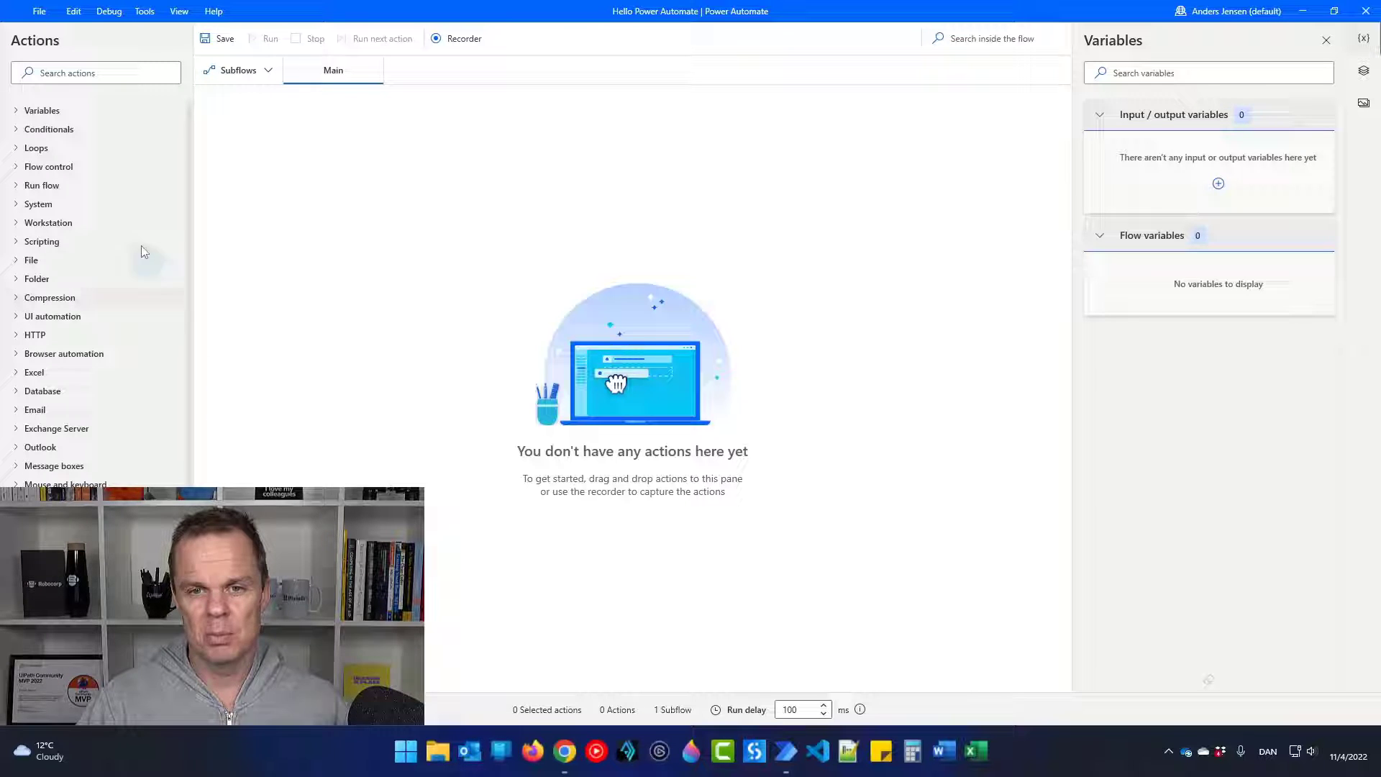
# Search actions for 'invoke we' and drag Invoke web service onto the Main flow
pyautogui.click(89, 72)
pyautogui.write('invoke we')
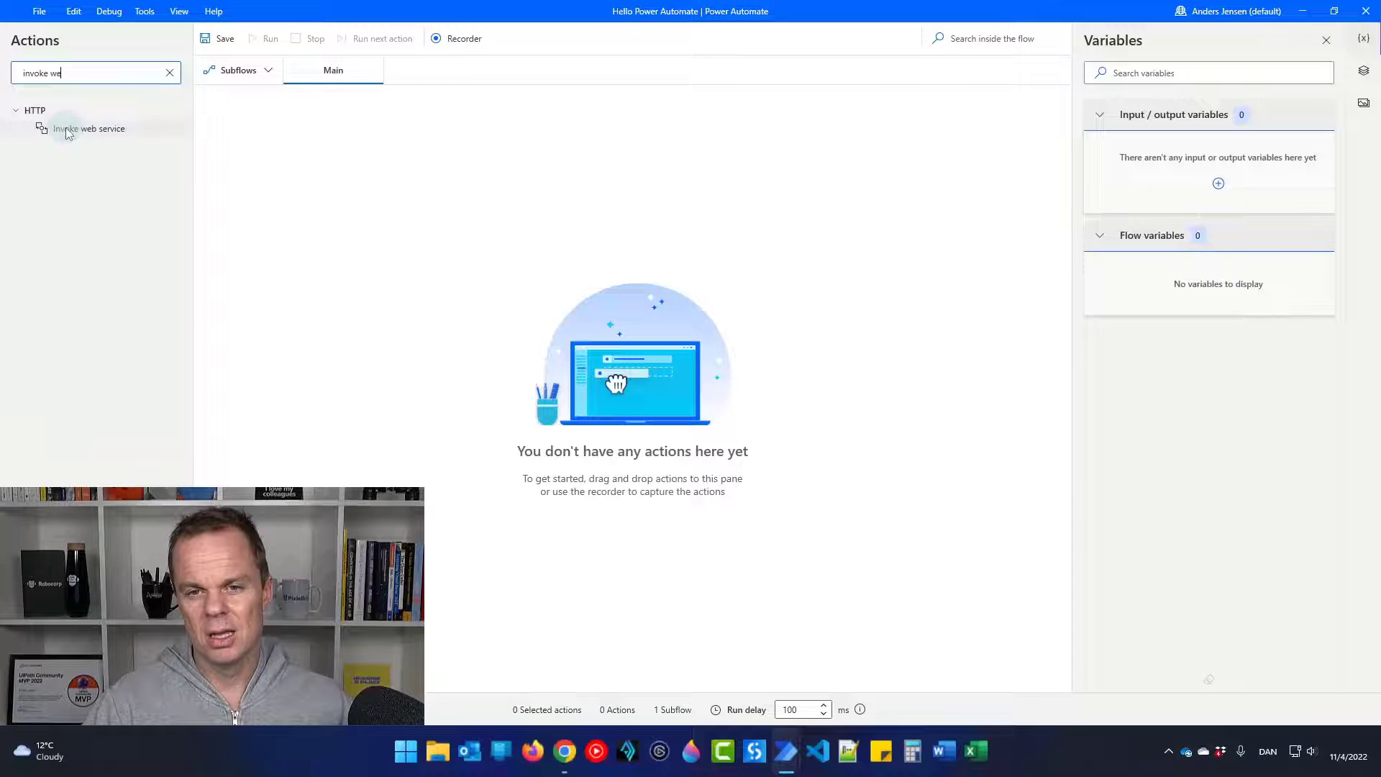
pyautogui.moveTo(86, 129); pyautogui.dragTo(606, 287)
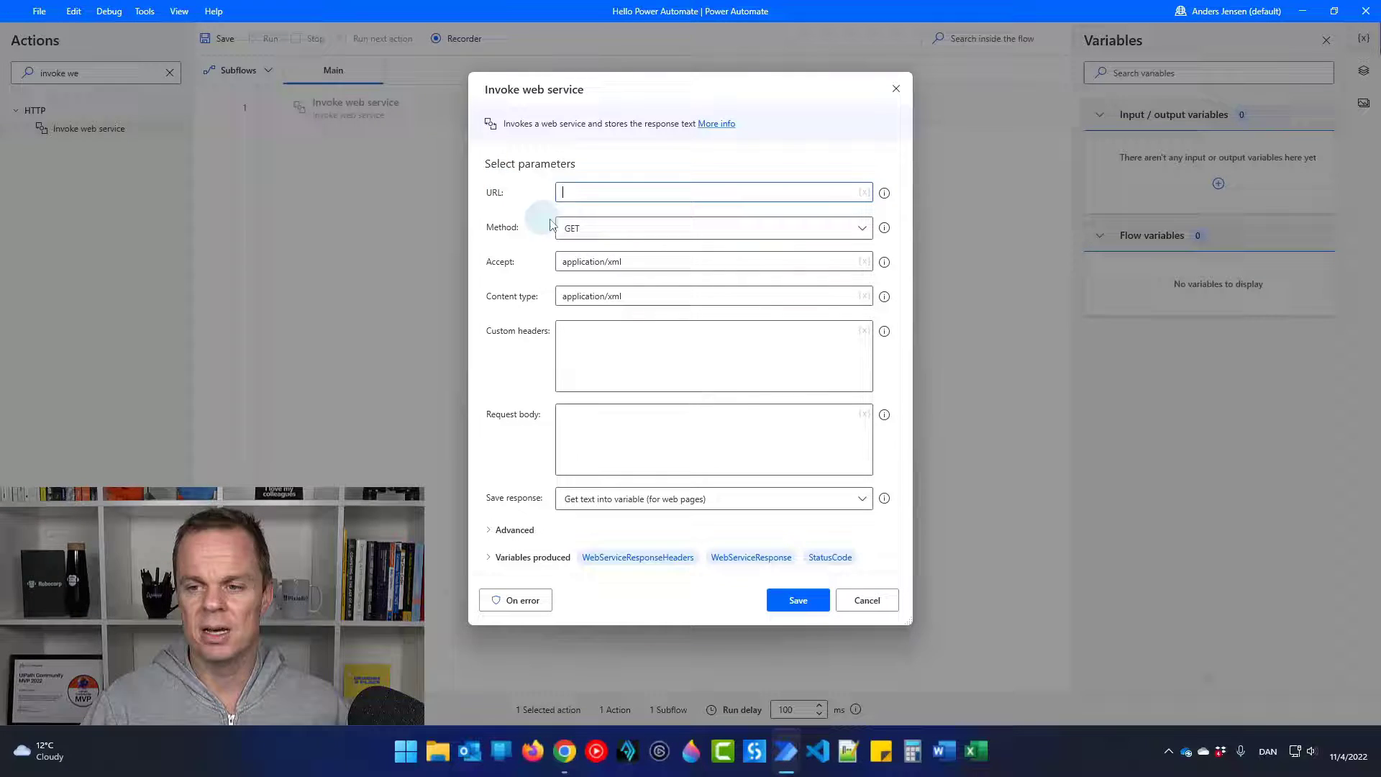
# Set method POST, Accept and Content type application/json, and request body {"FileName": "FilePathTest"}
pyautogui.click(596, 228)
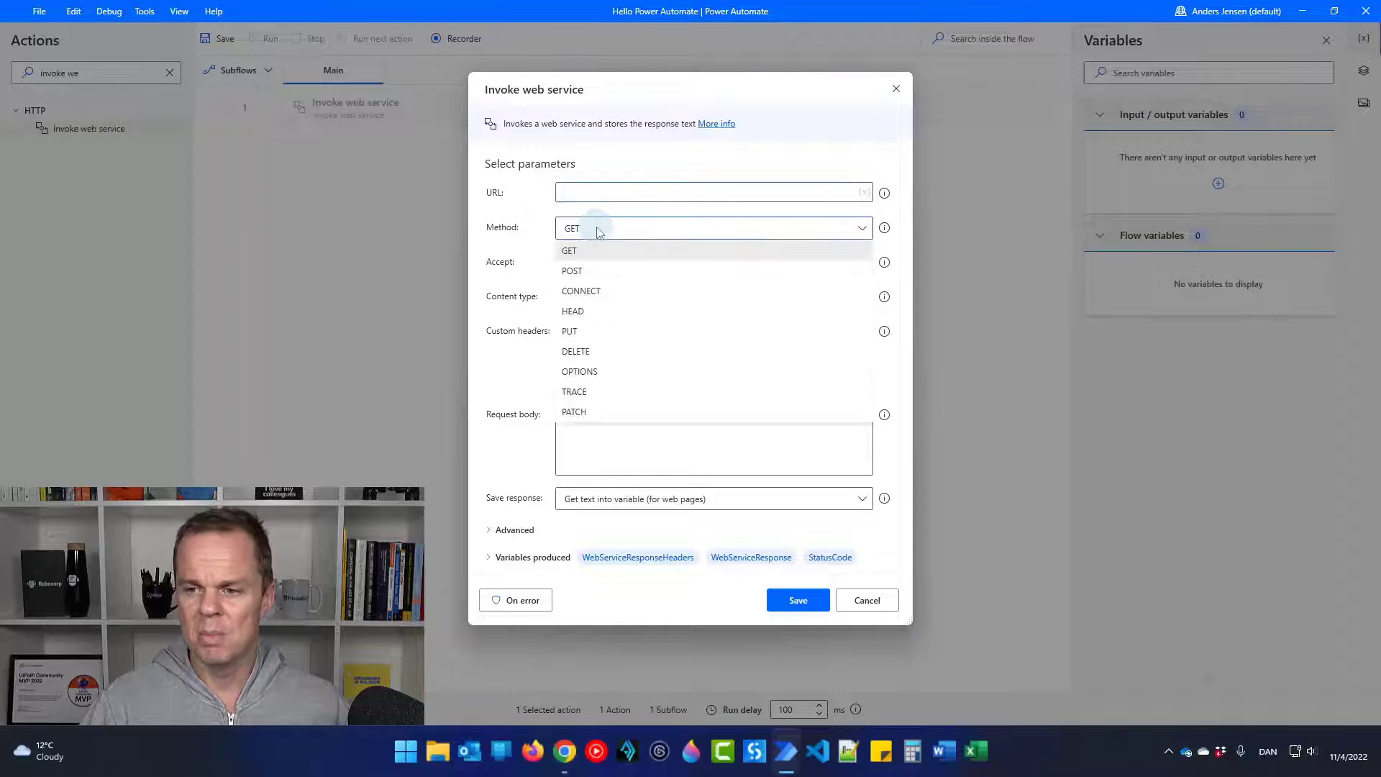
pyautogui.click(590, 269)
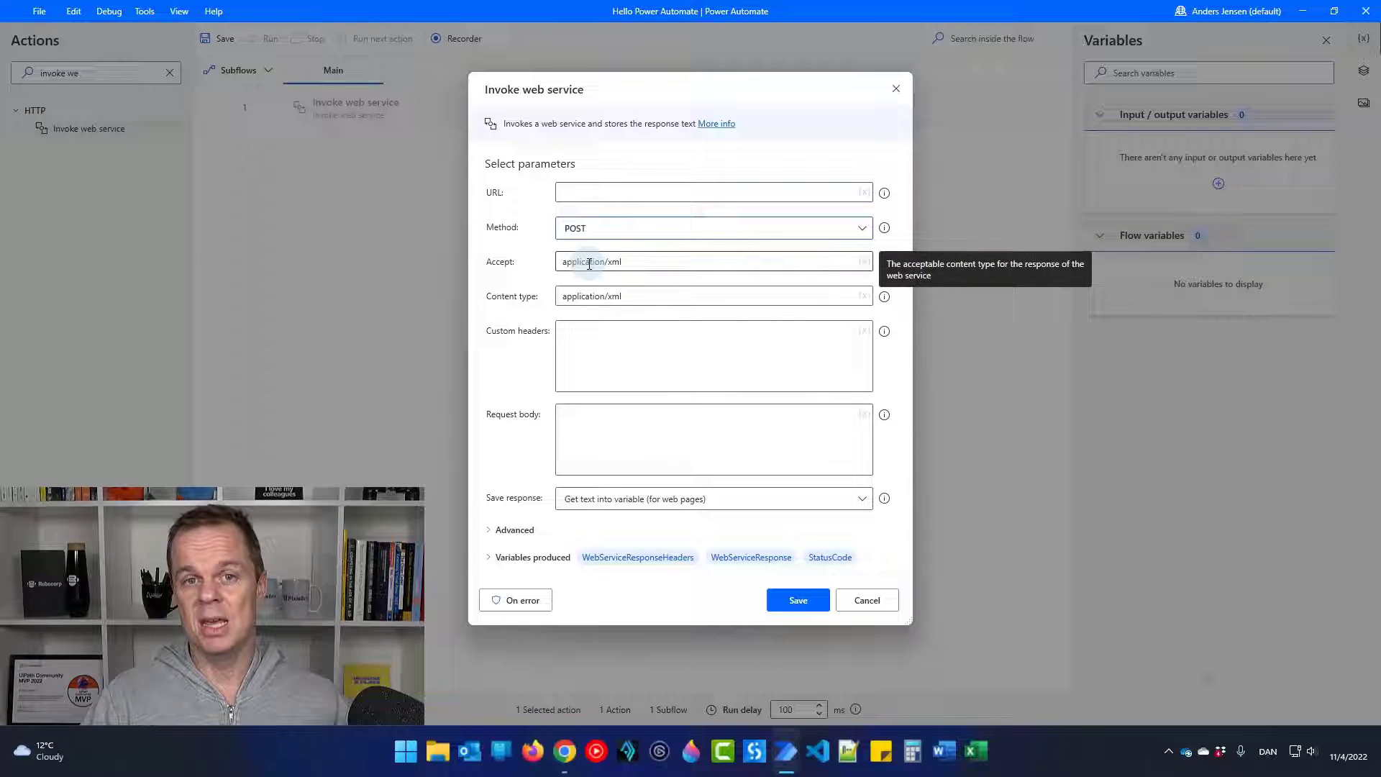
pyautogui.click(612, 262)
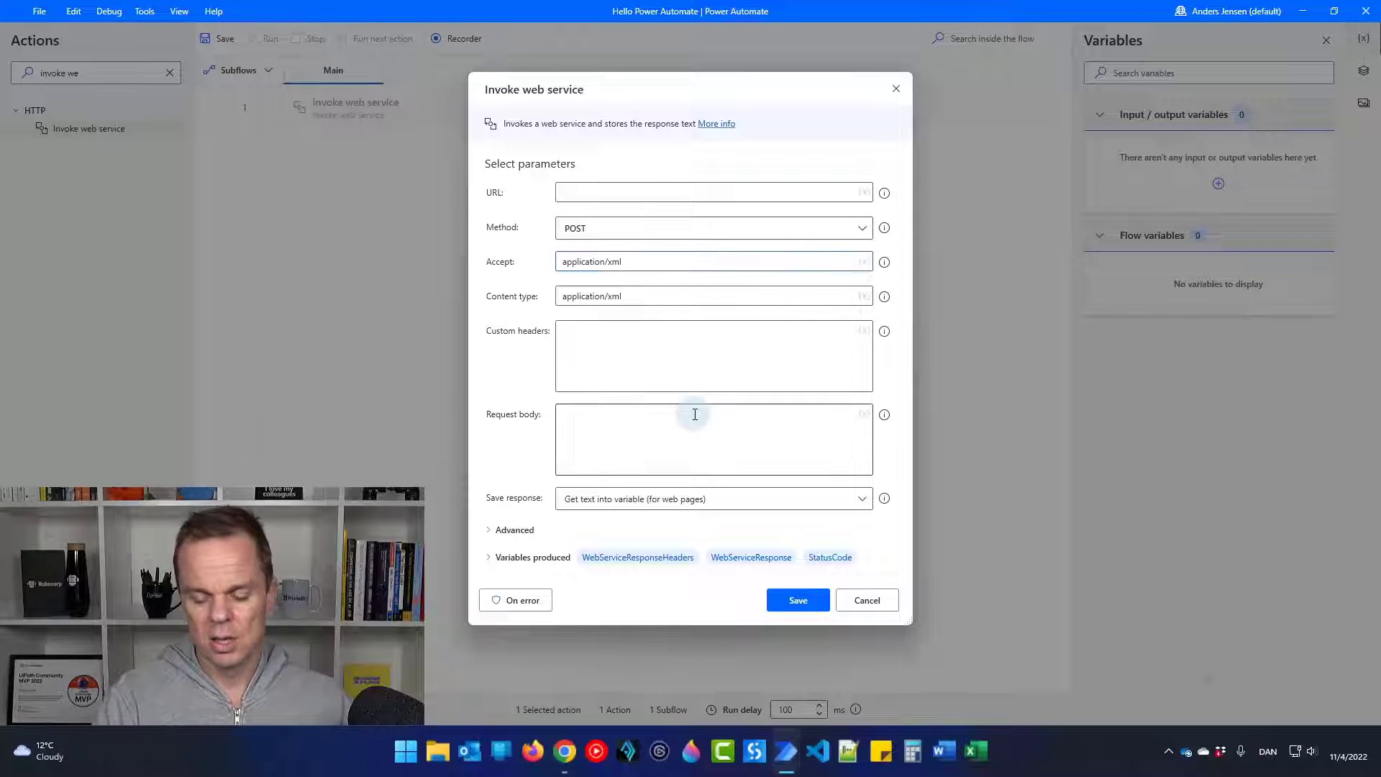
pyautogui.press('BackSpace')
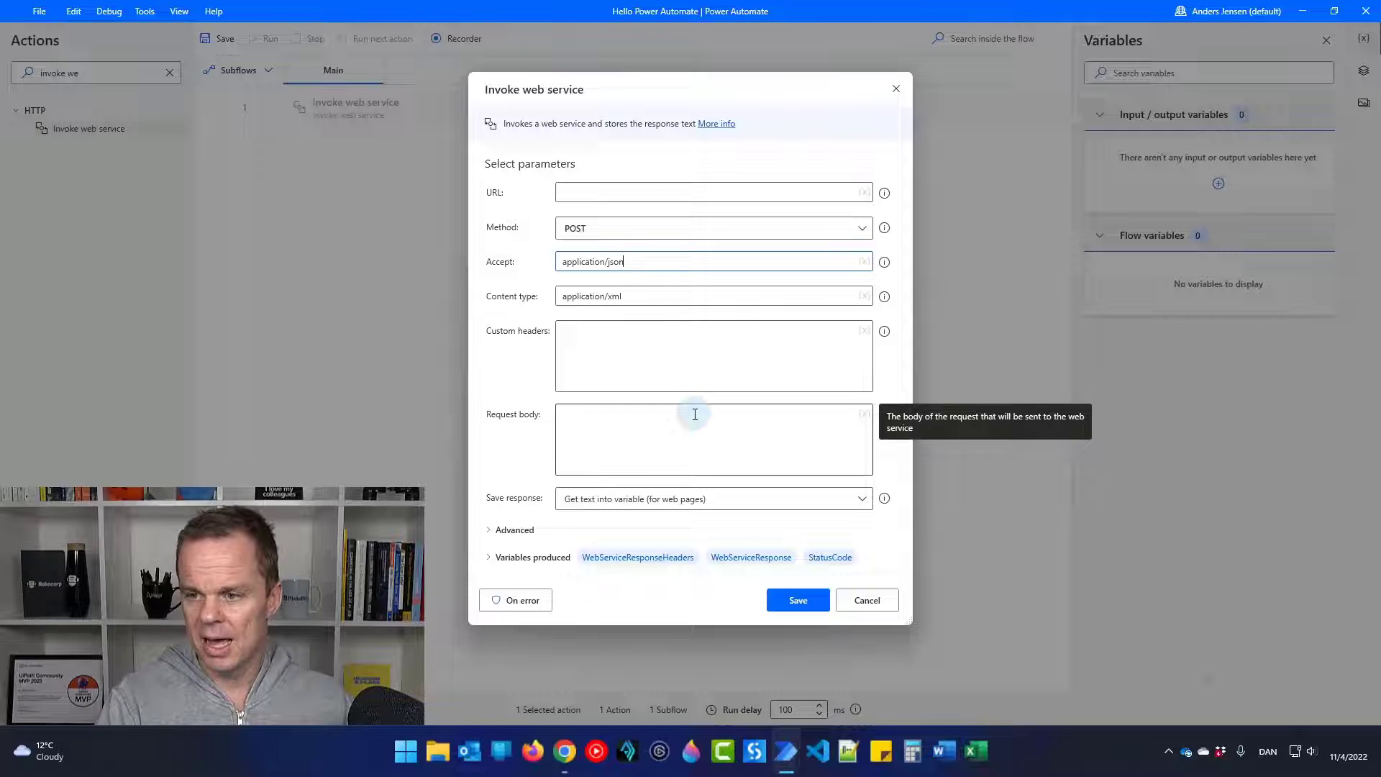
pyautogui.click(668, 295)
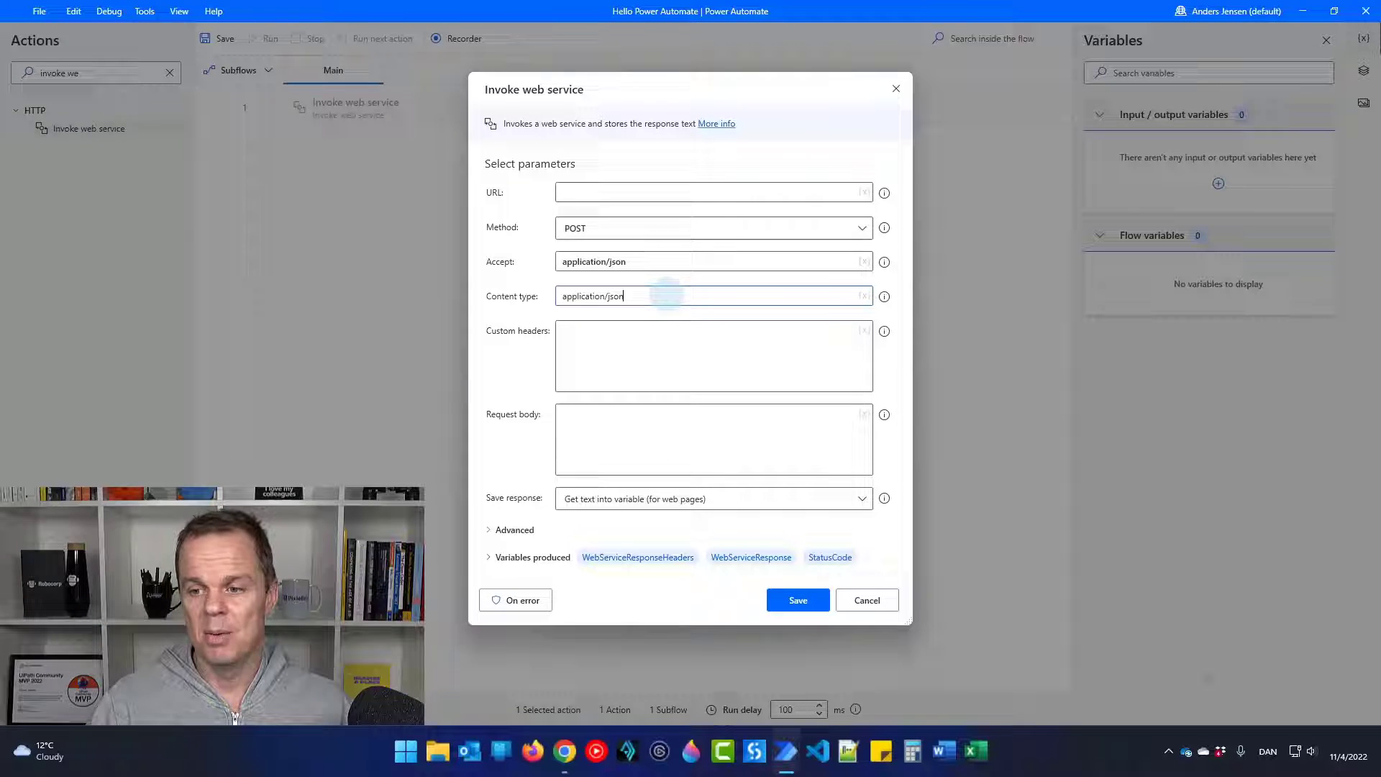
pyautogui.click(635, 453)
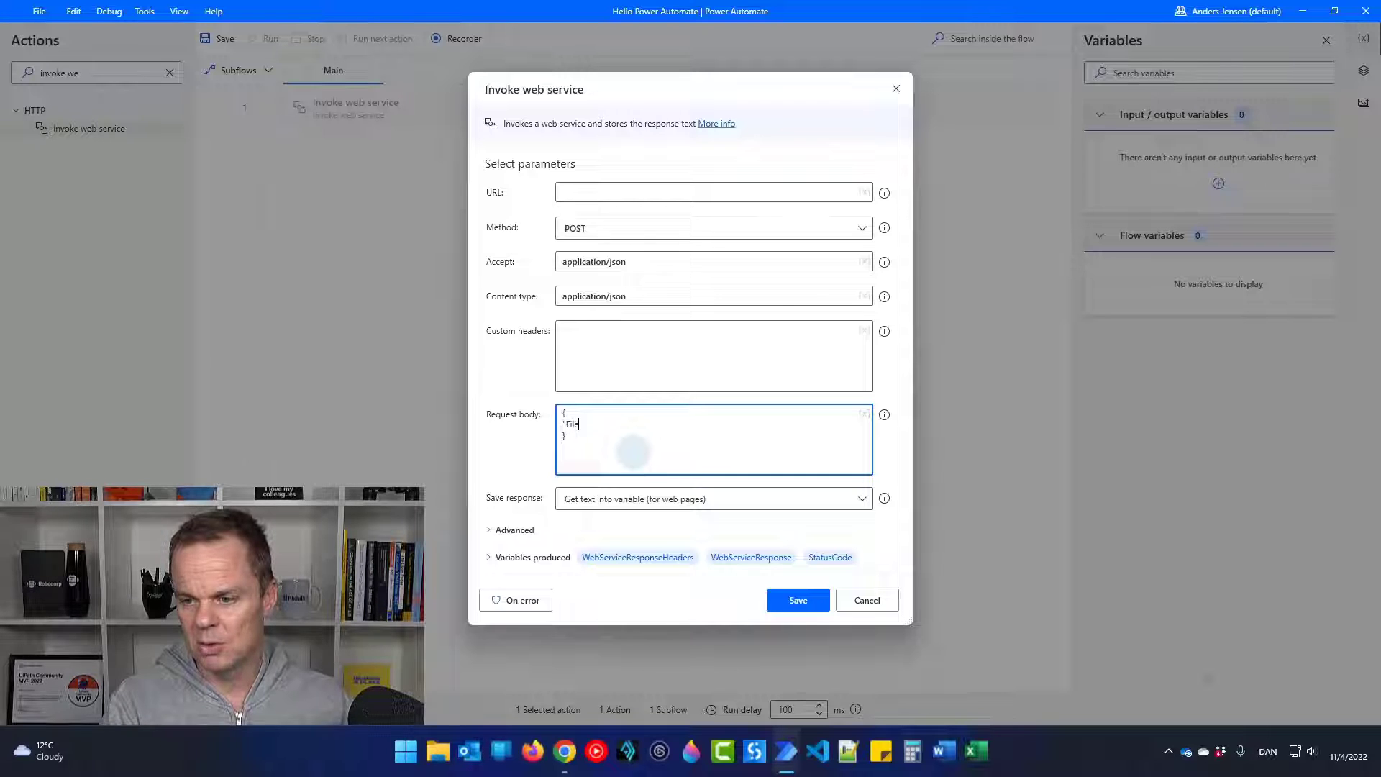
pyautogui.write('Name": "FilePathTest')
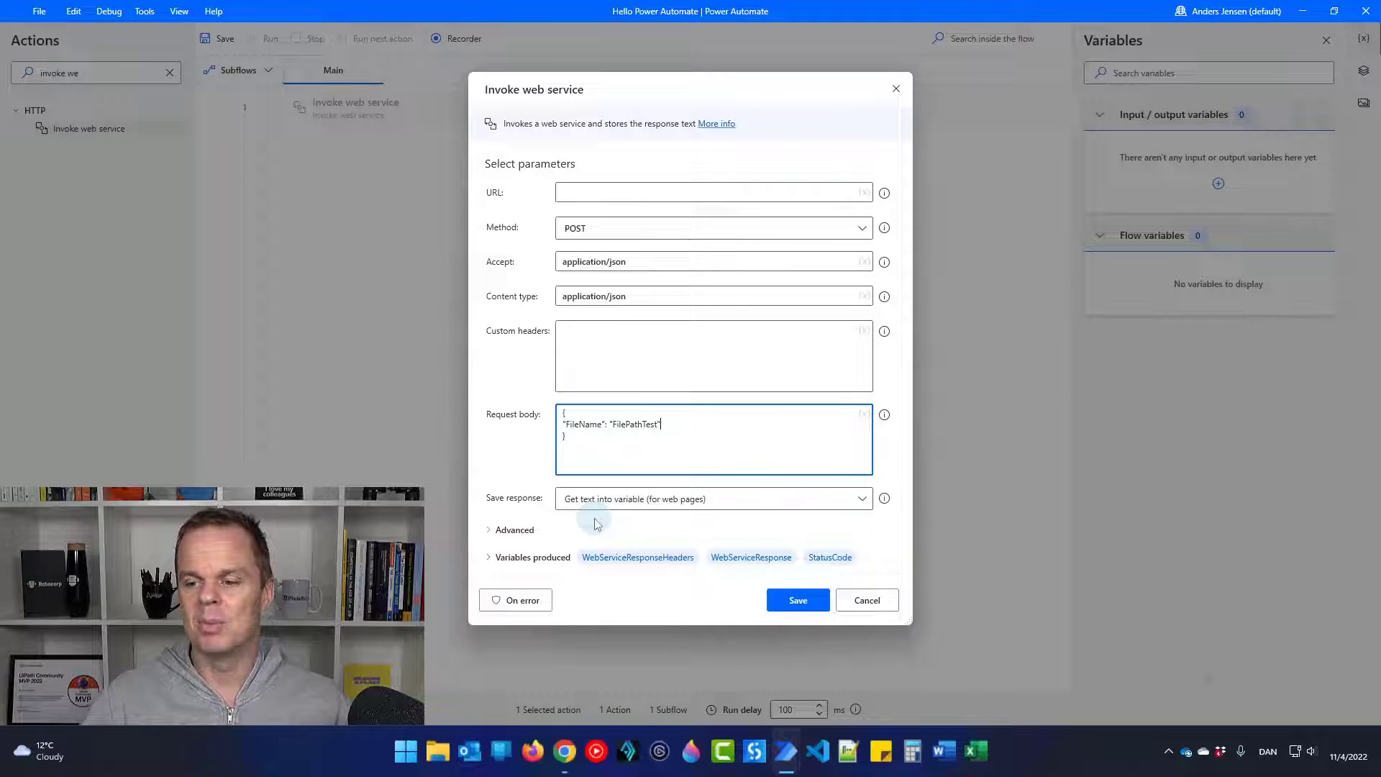
# Under Advanced, turn off Encode request body and change Connection timeout from 30 to 100
pyautogui.click(488, 529)
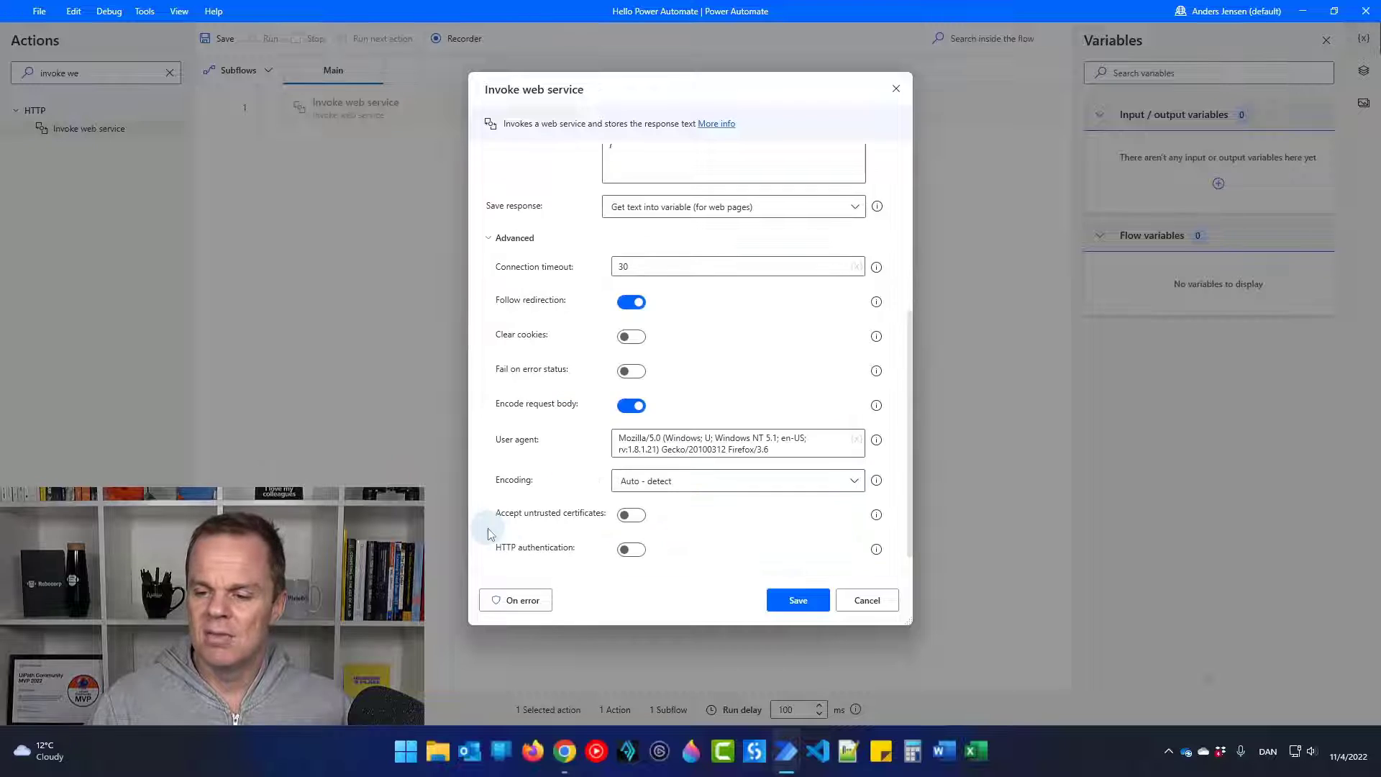
pyautogui.click(630, 405)
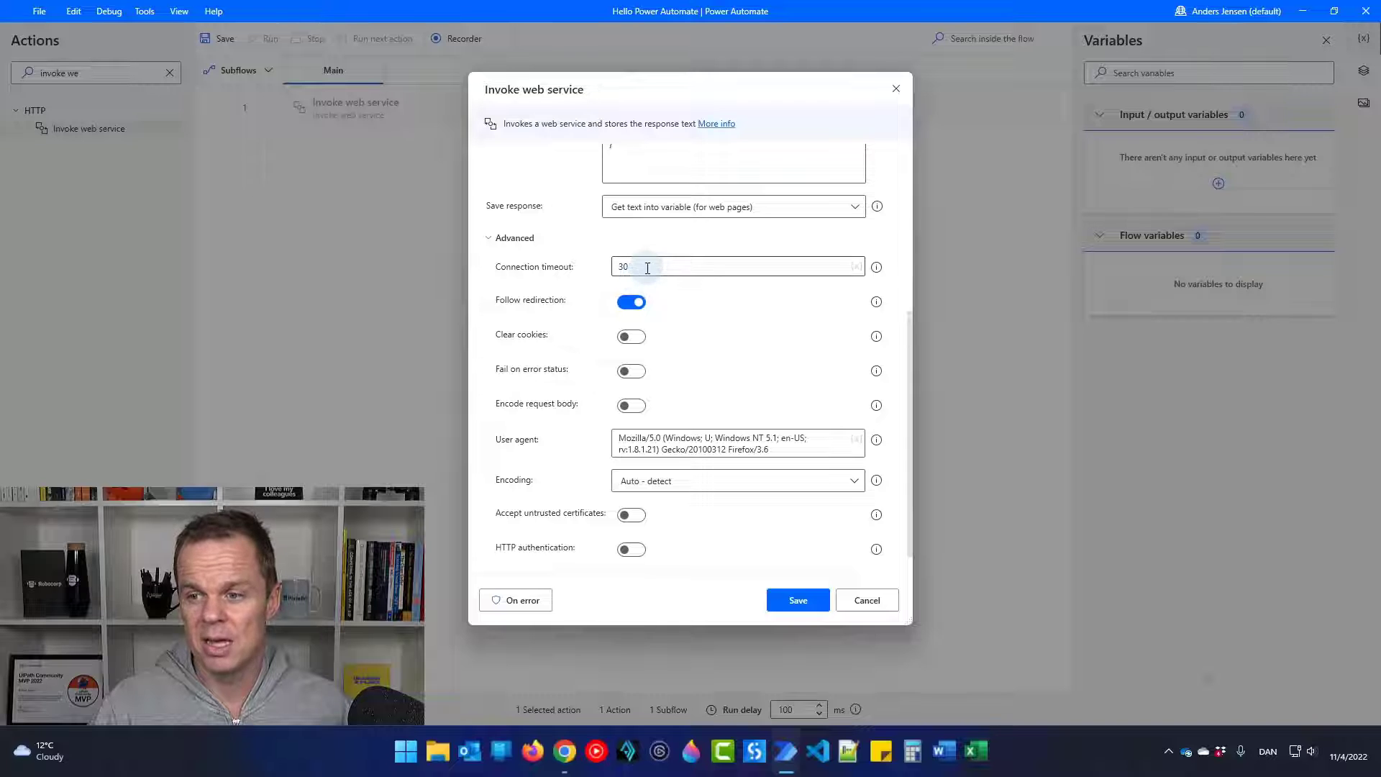
pyautogui.doubleClick(624, 267)
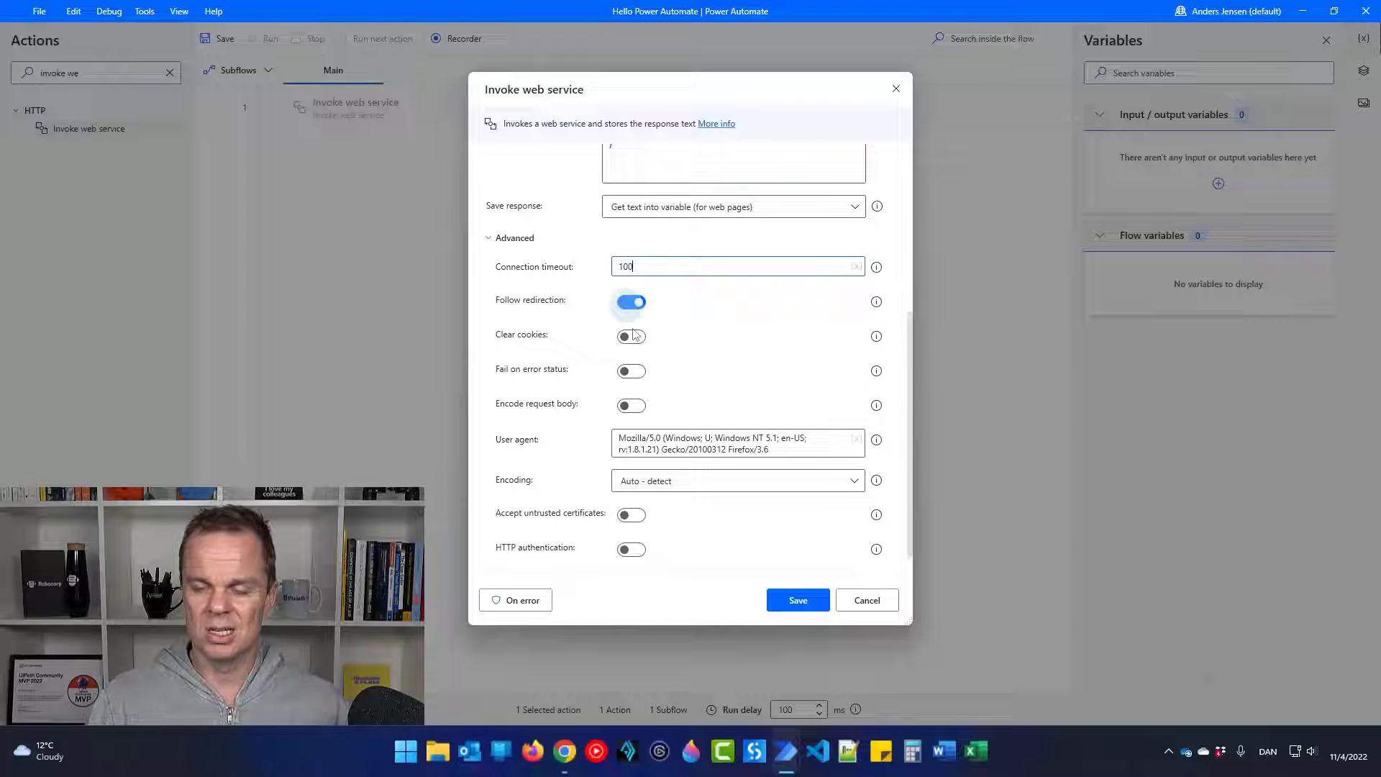
pyautogui.scroll(-1, 709, 524)
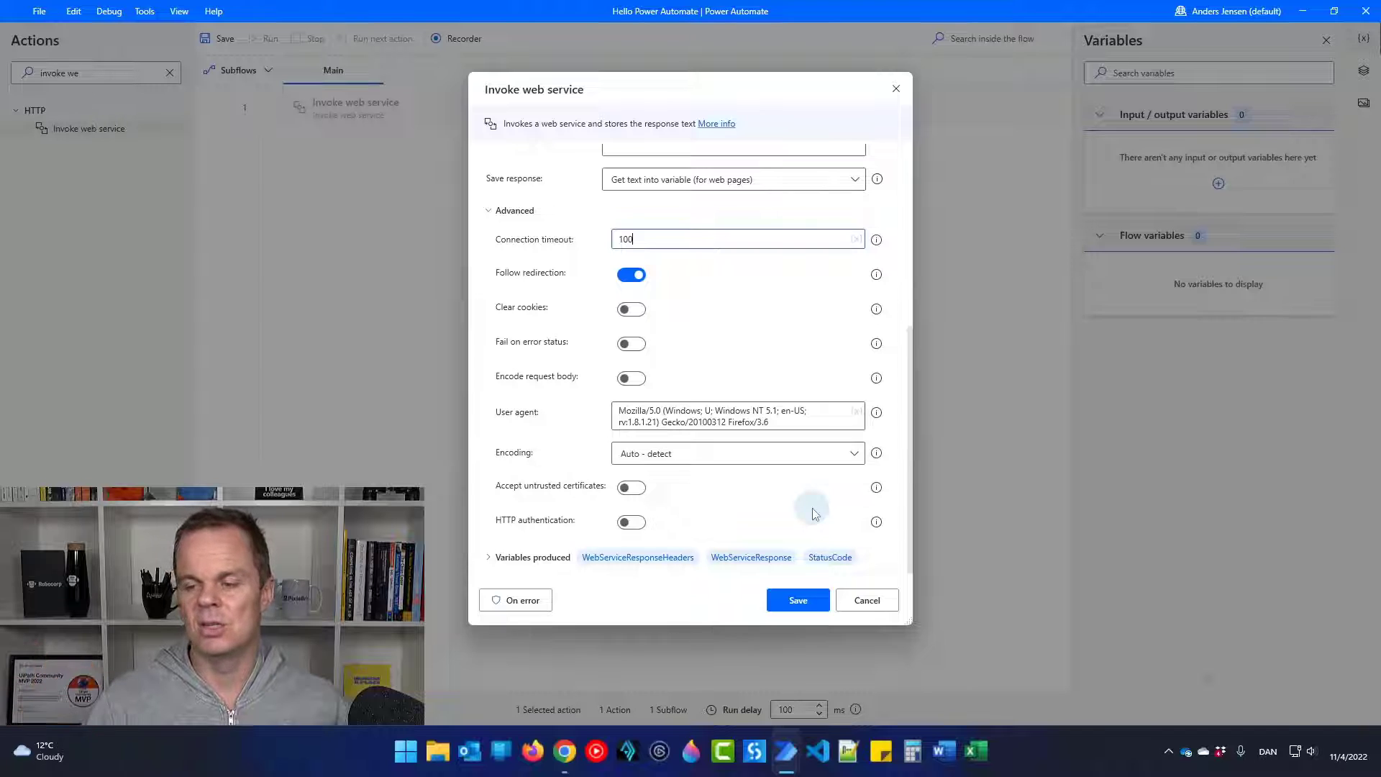
pyautogui.scroll(5, 755, 373)
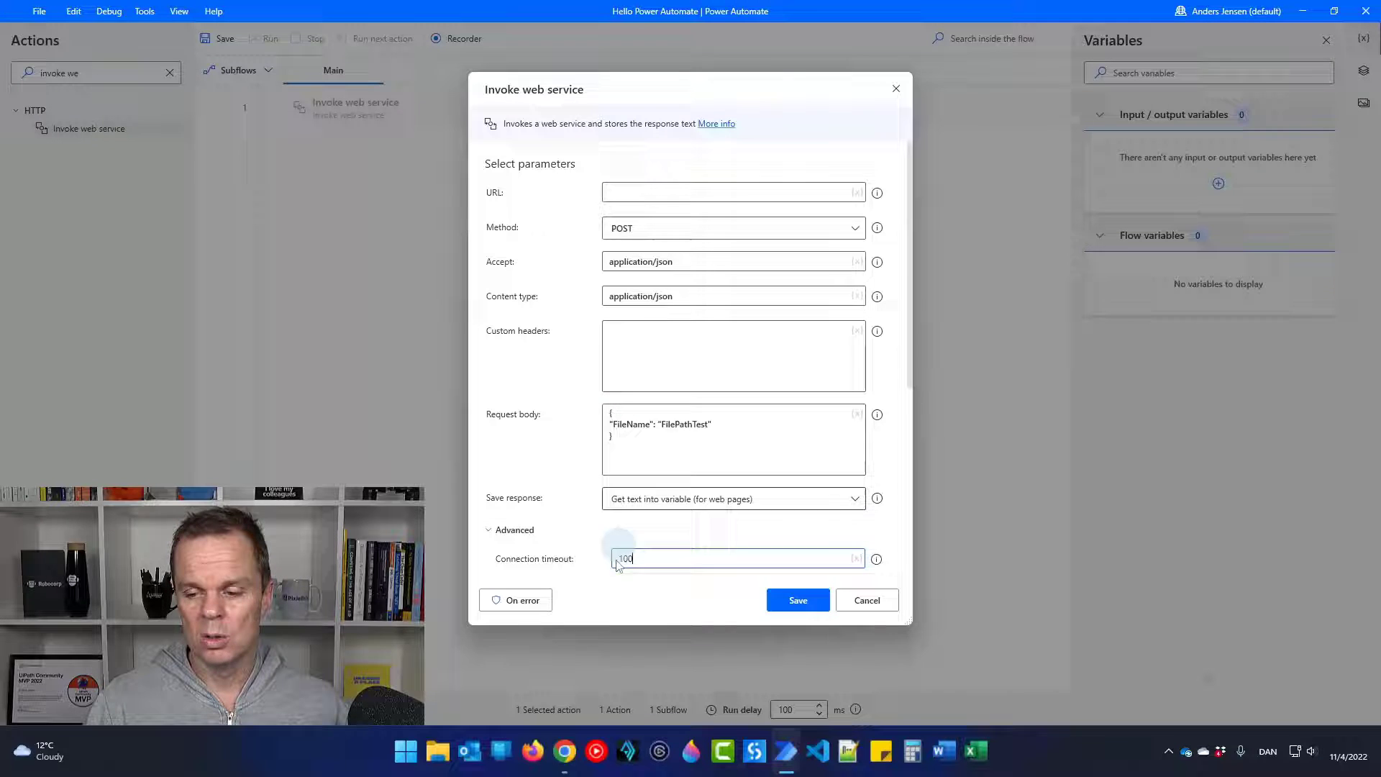
# On the Power Automate website, start a new automated cloud flow, skipping the trigger wizard
pyautogui.click(564, 751)
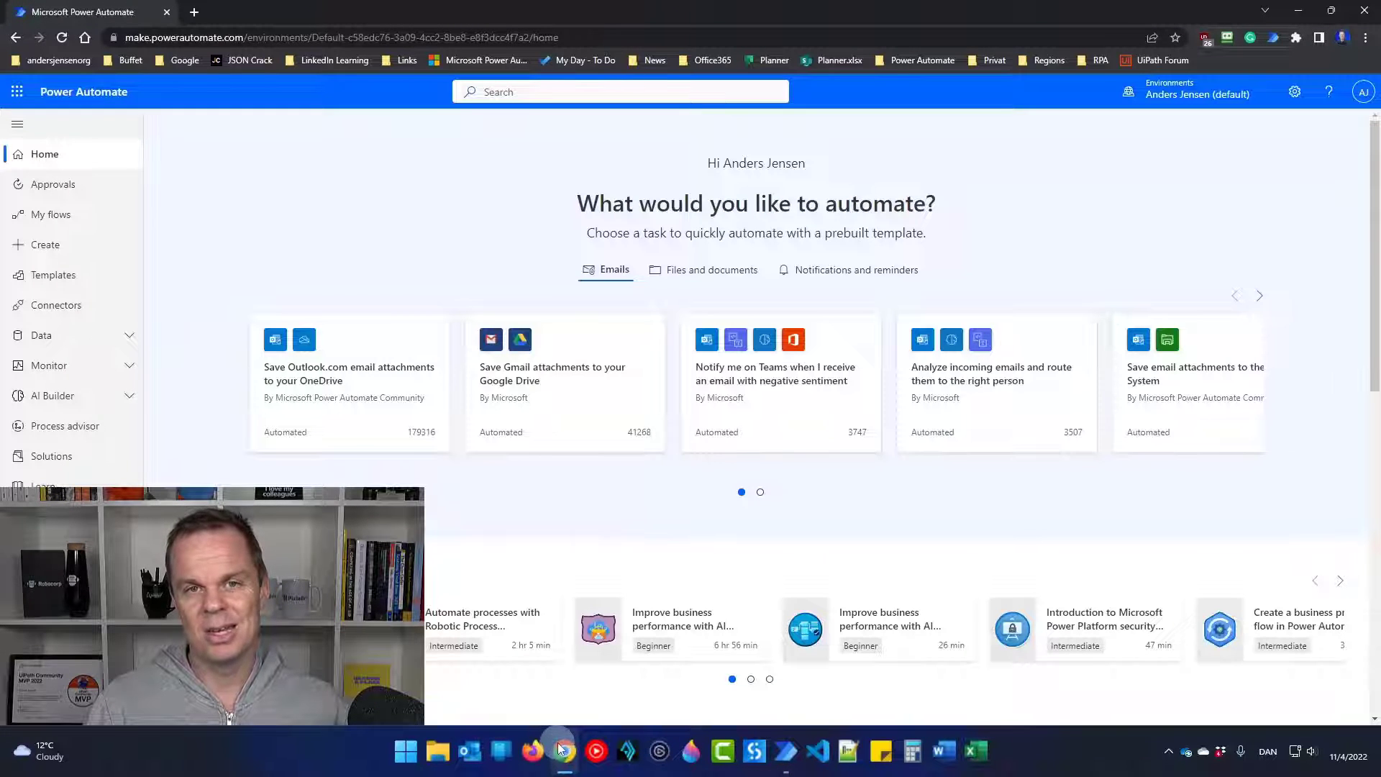
pyautogui.click(63, 248)
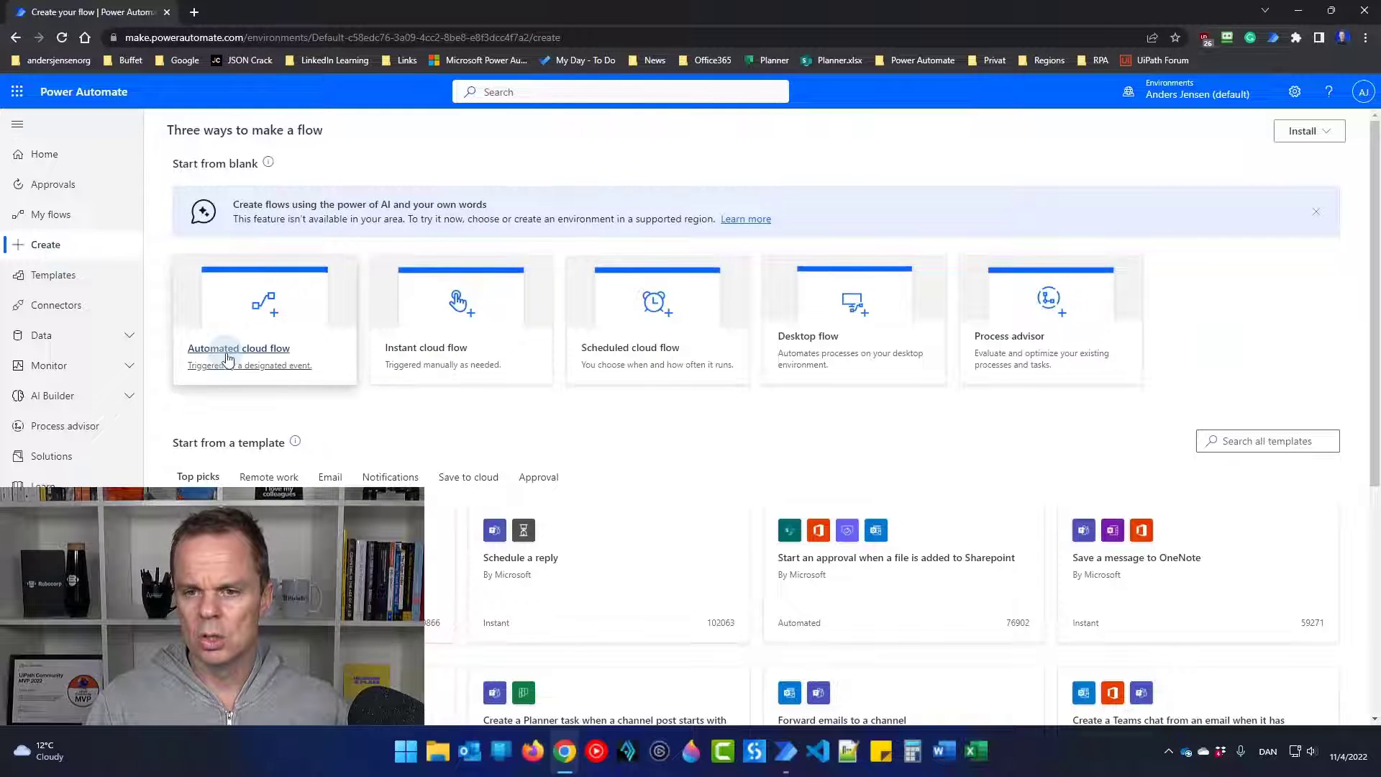
pyautogui.click(236, 350)
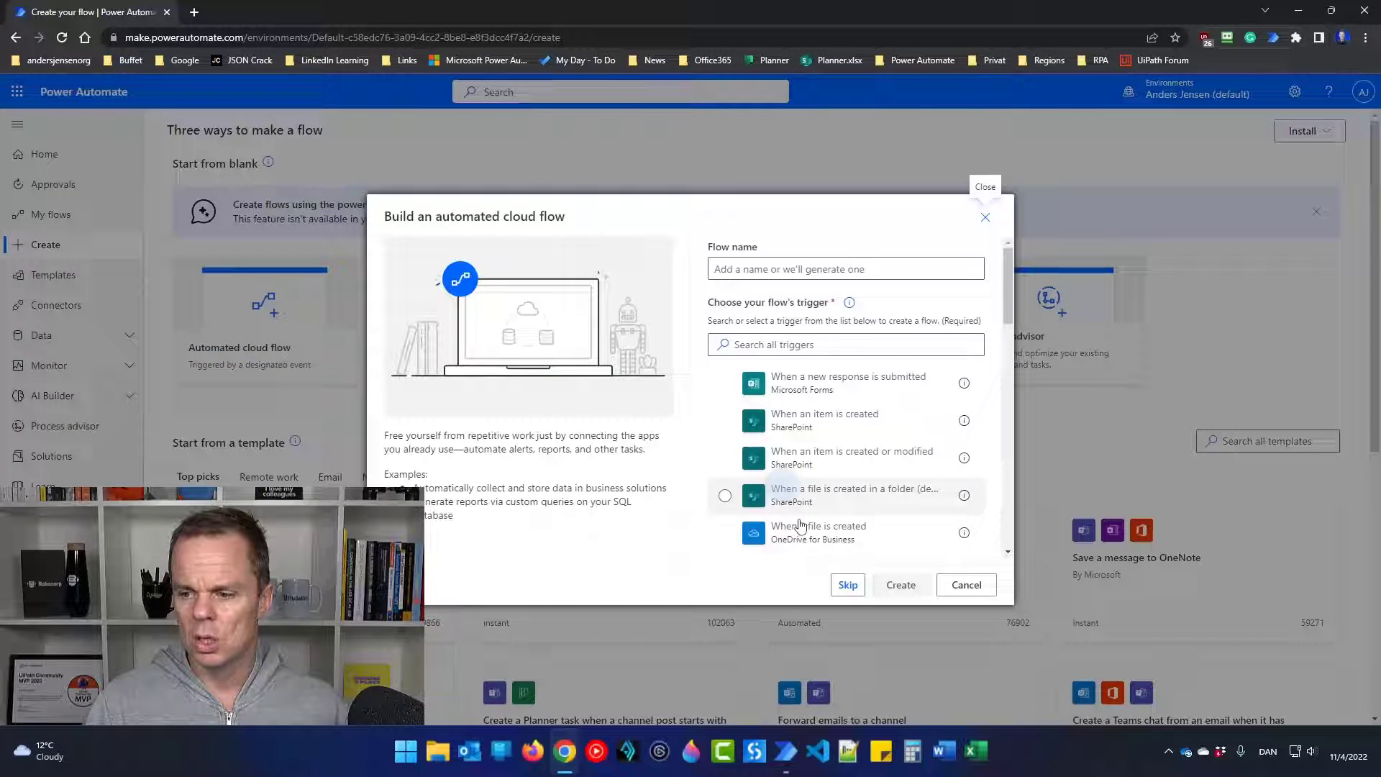
pyautogui.click(849, 585)
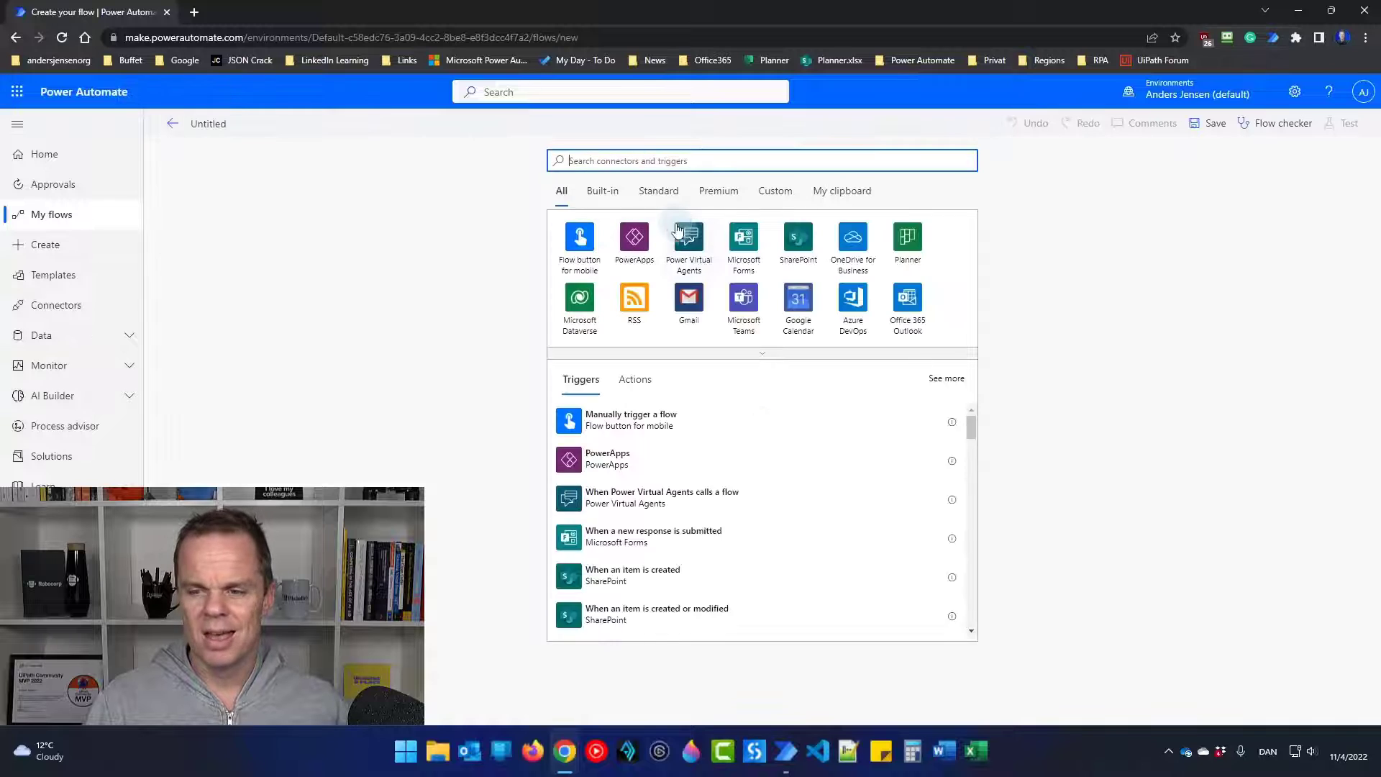
# Use 'When a HTTP request is received' as the trigger and open the sample payload entry
pyautogui.write('ht')
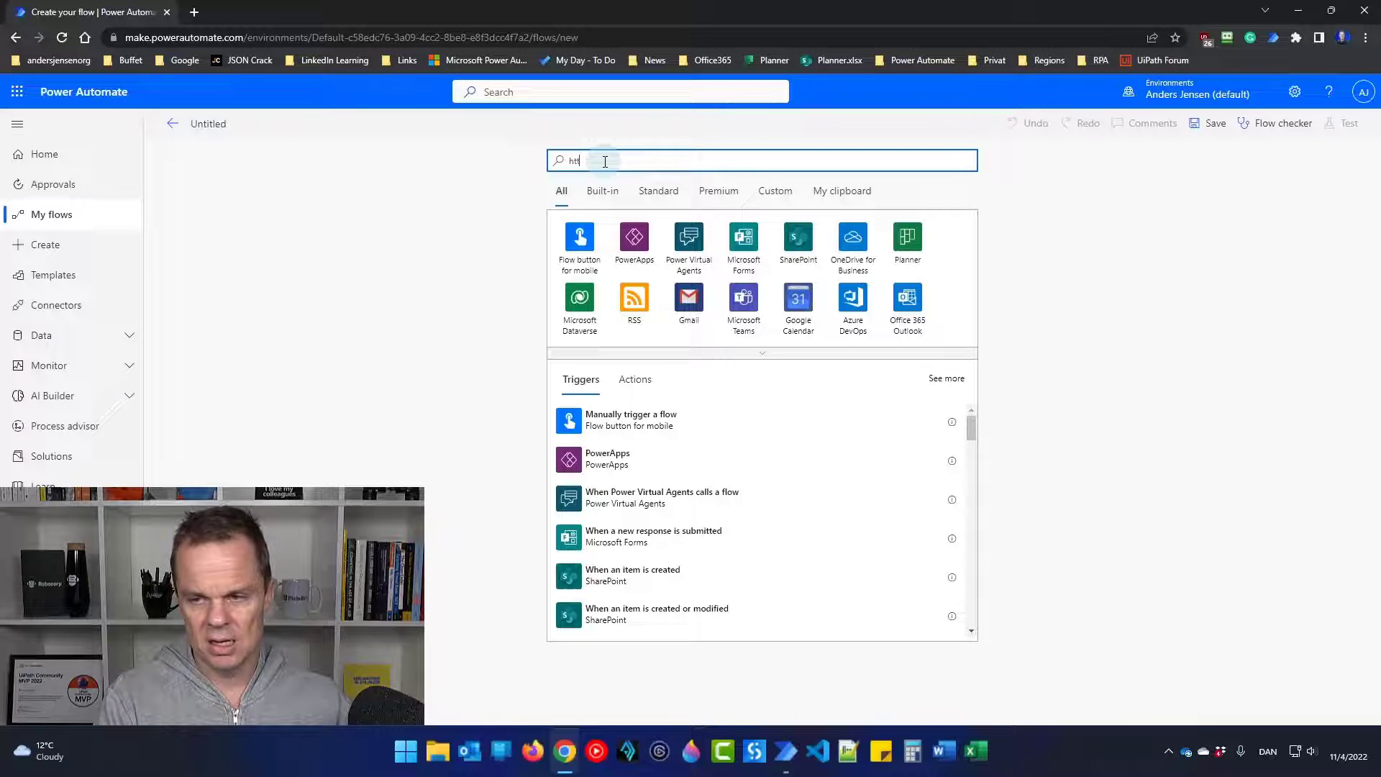
pyautogui.write('tp request')
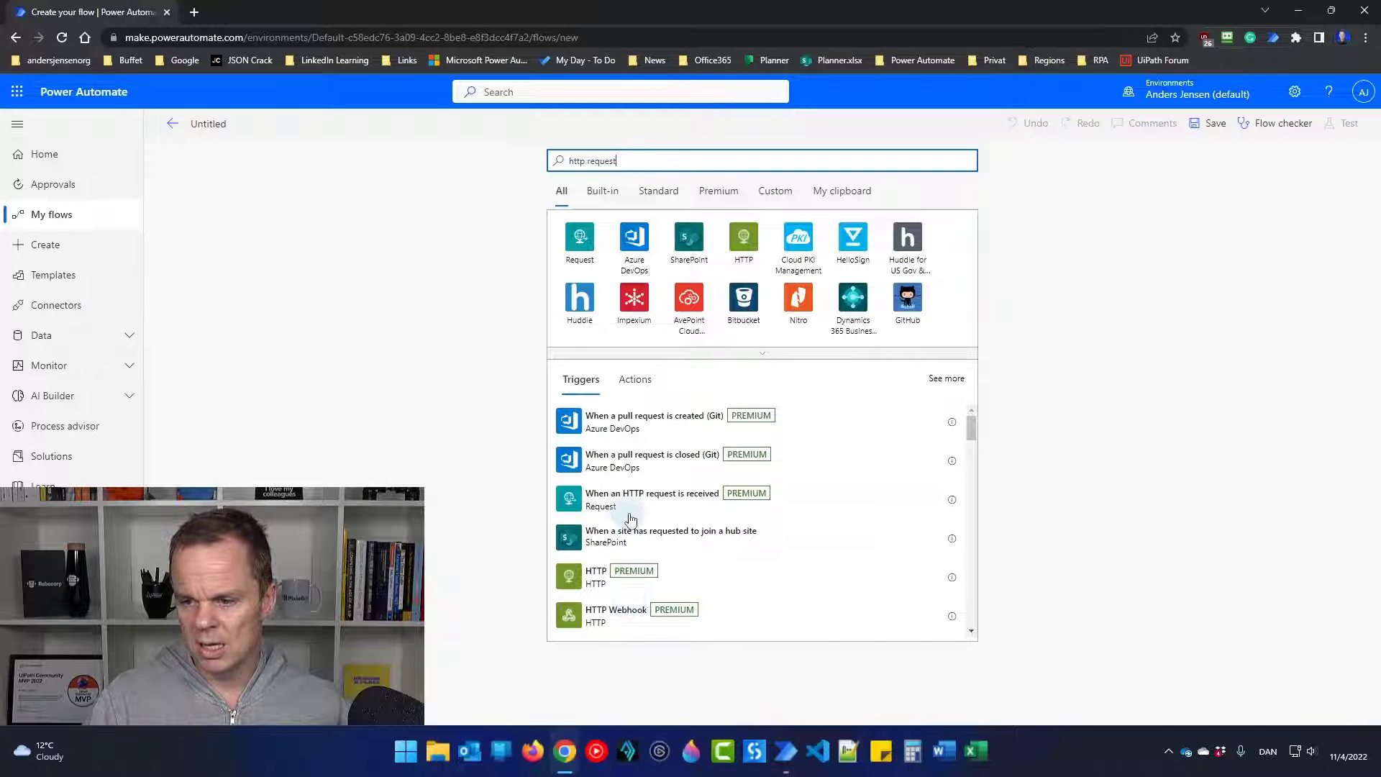
pyautogui.click(684, 511)
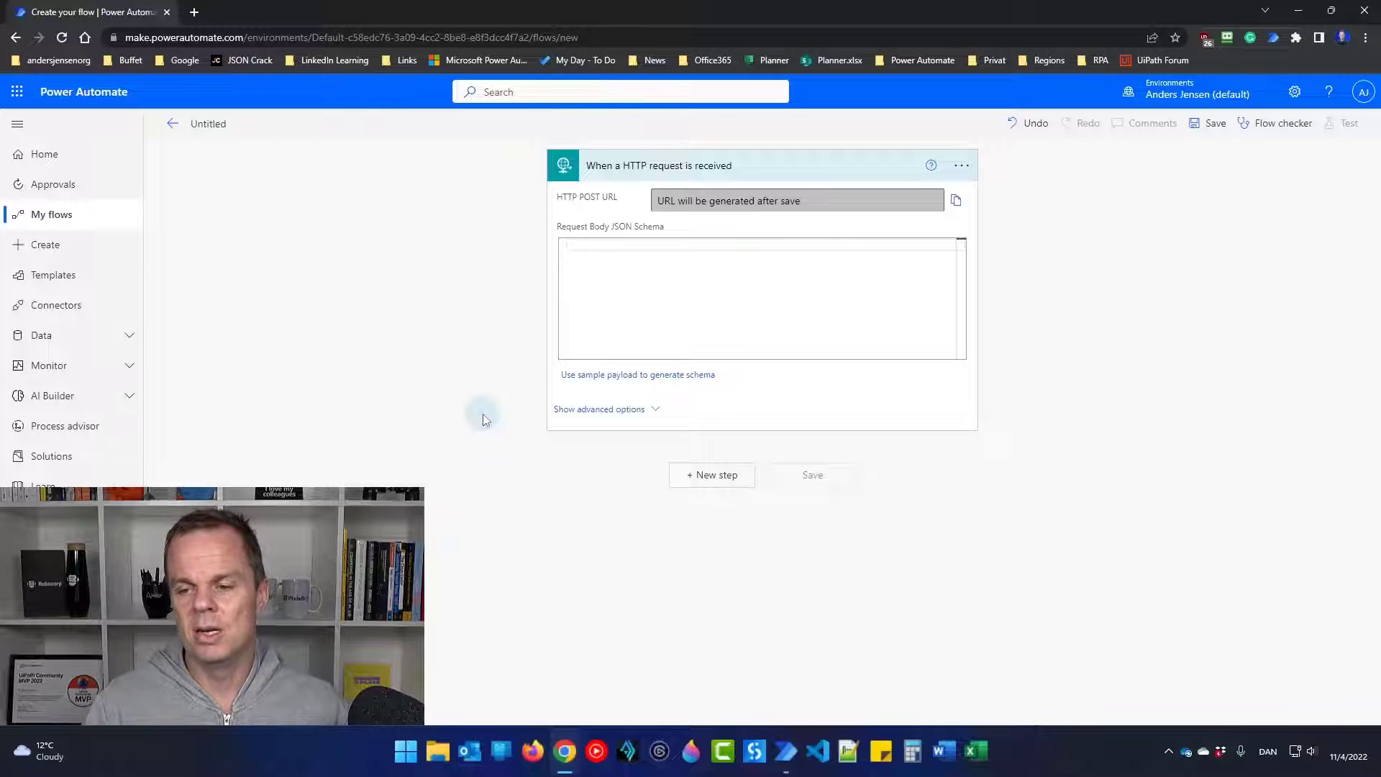
pyautogui.click(590, 375)
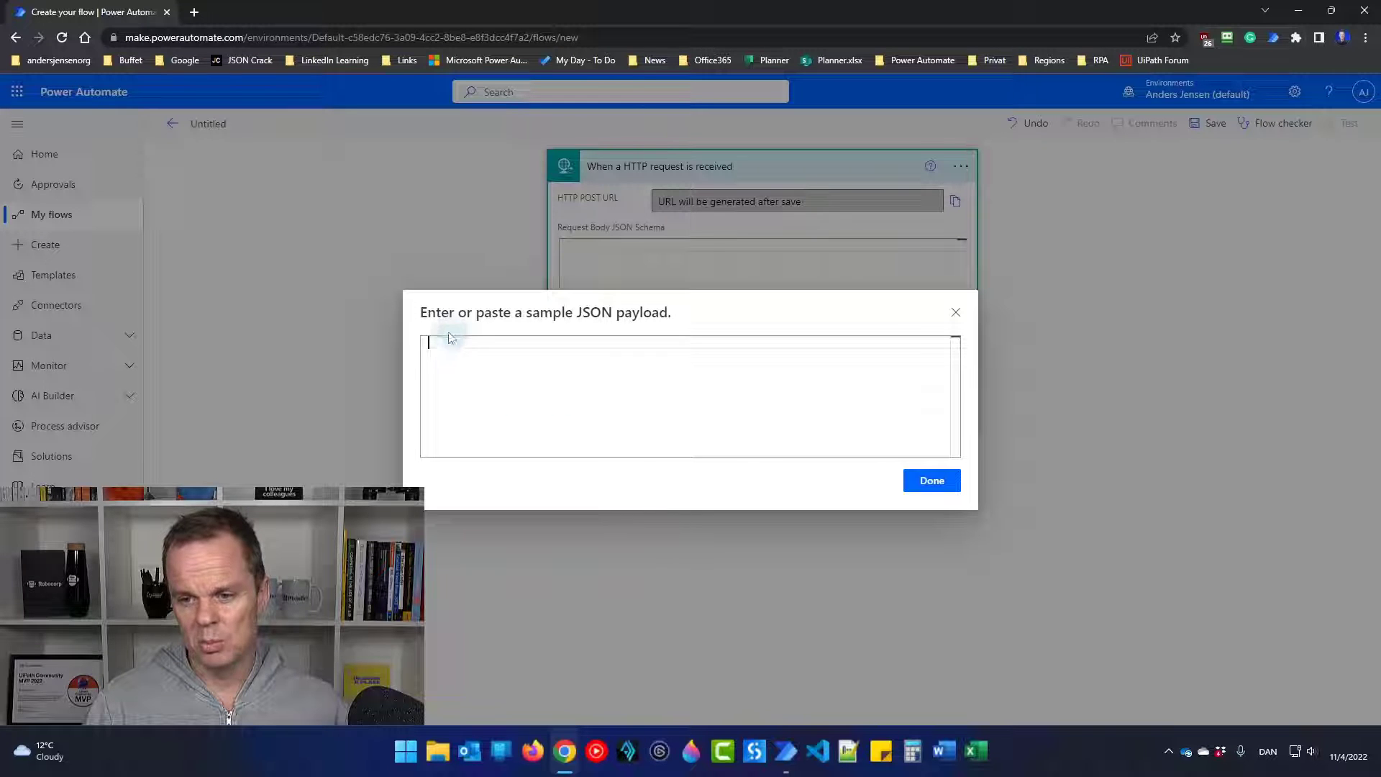
# Copy the desktop request body into the sample payload and generate the FileName string schema
pyautogui.moveTo(786, 751)
pyautogui.click(819, 676)
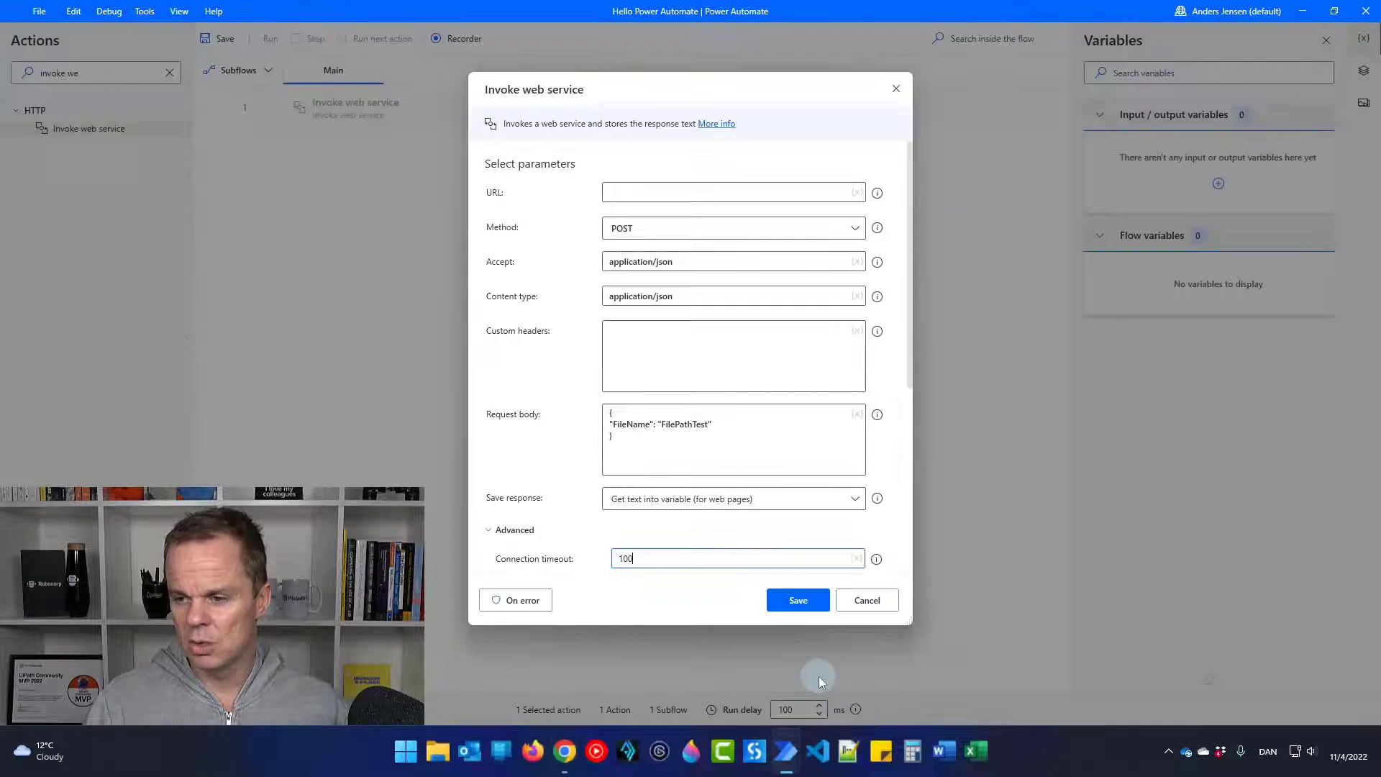
pyautogui.hotkey('ctrl', 'a')
pyautogui.hotkey('ctrl', 'c')
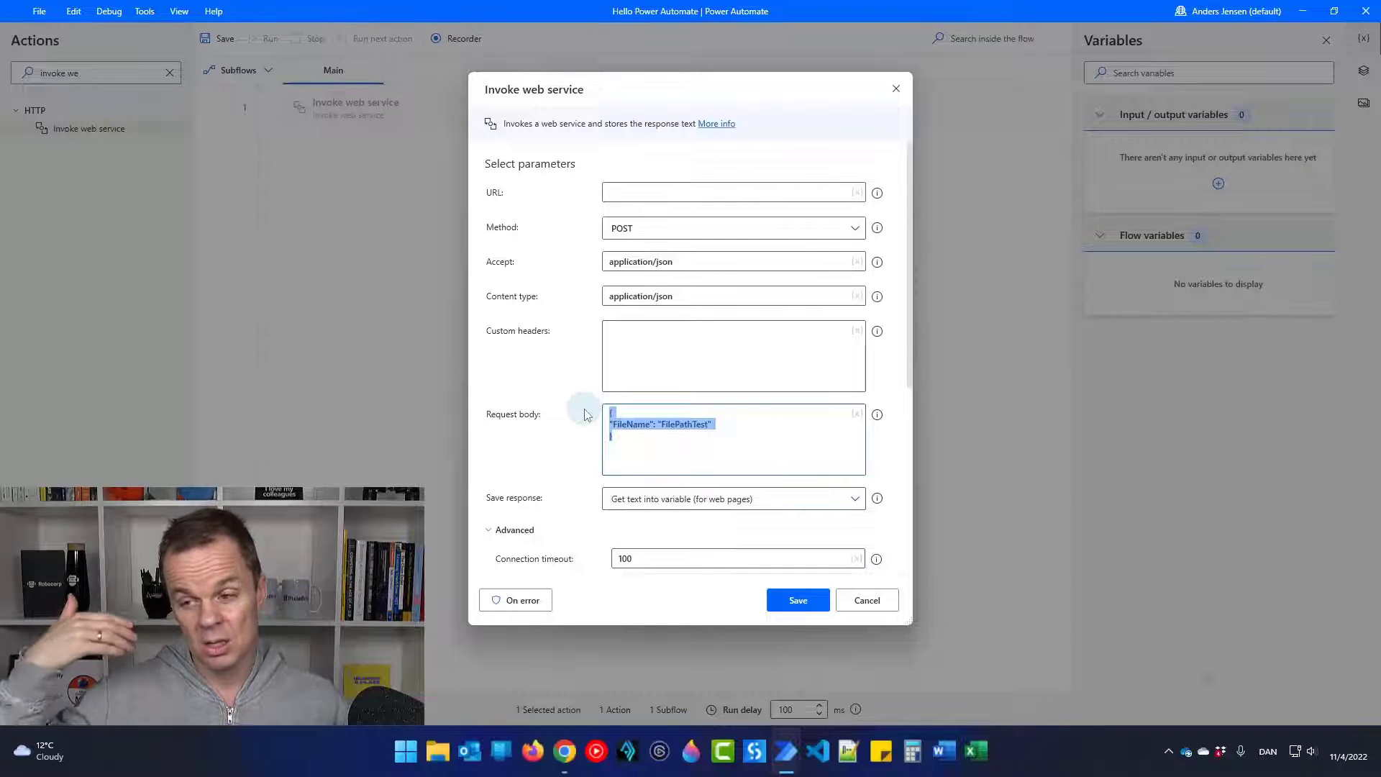
pyautogui.click(716, 424)
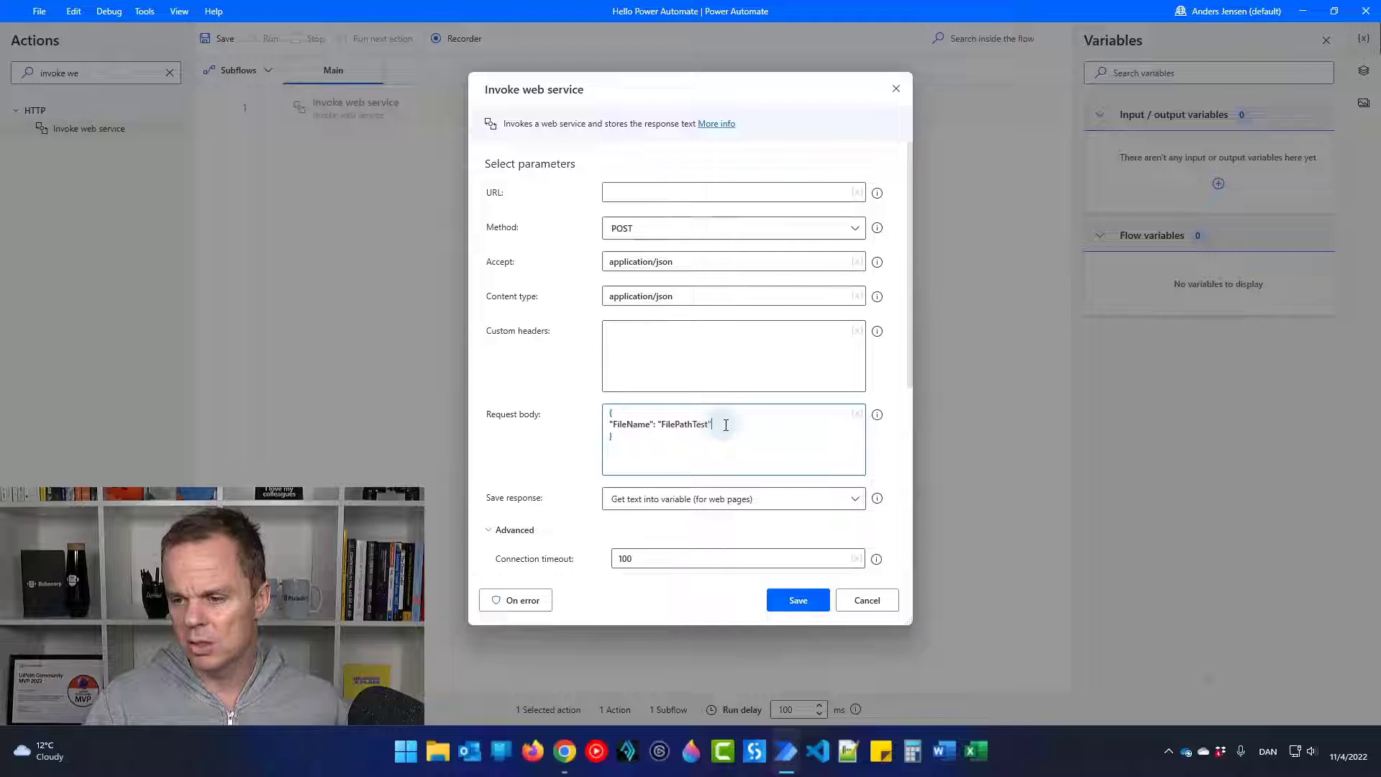
pyautogui.write(',')
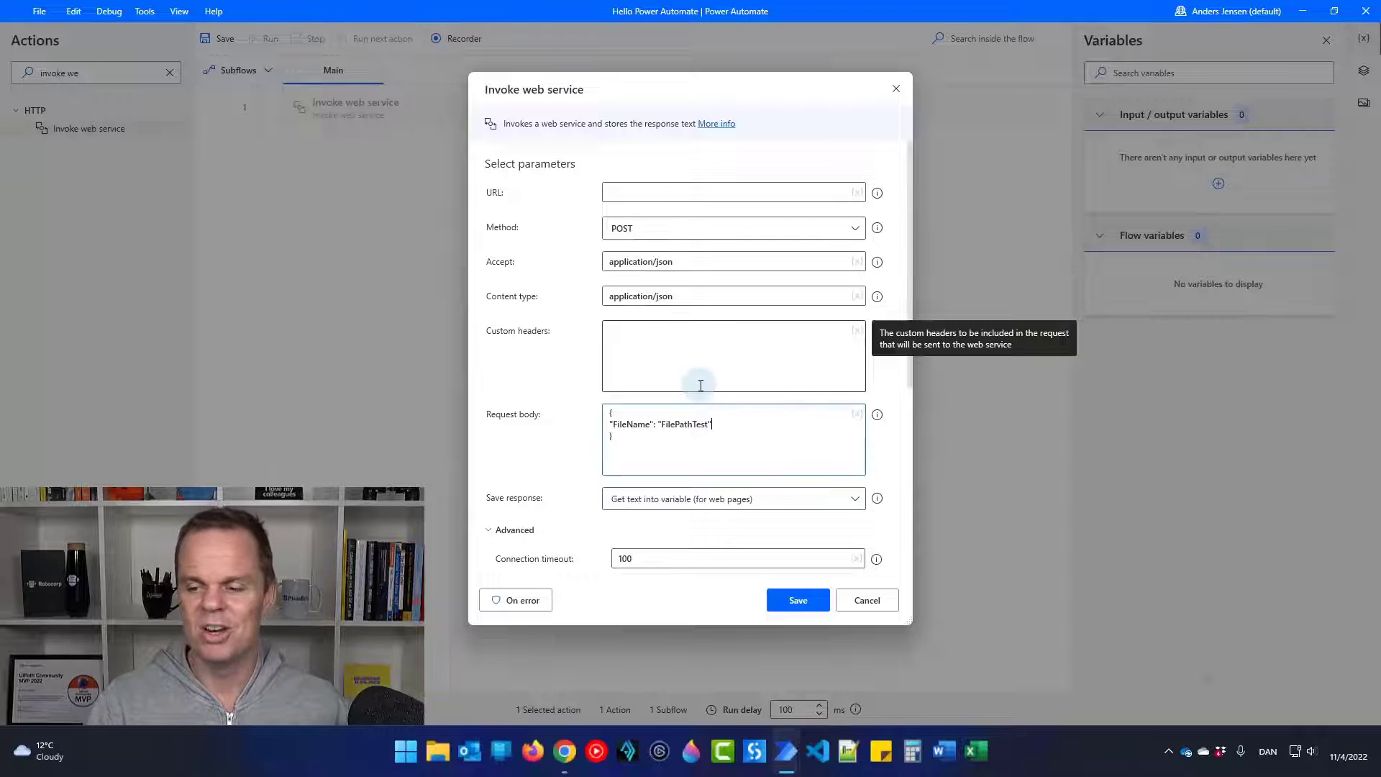
pyautogui.click(565, 751)
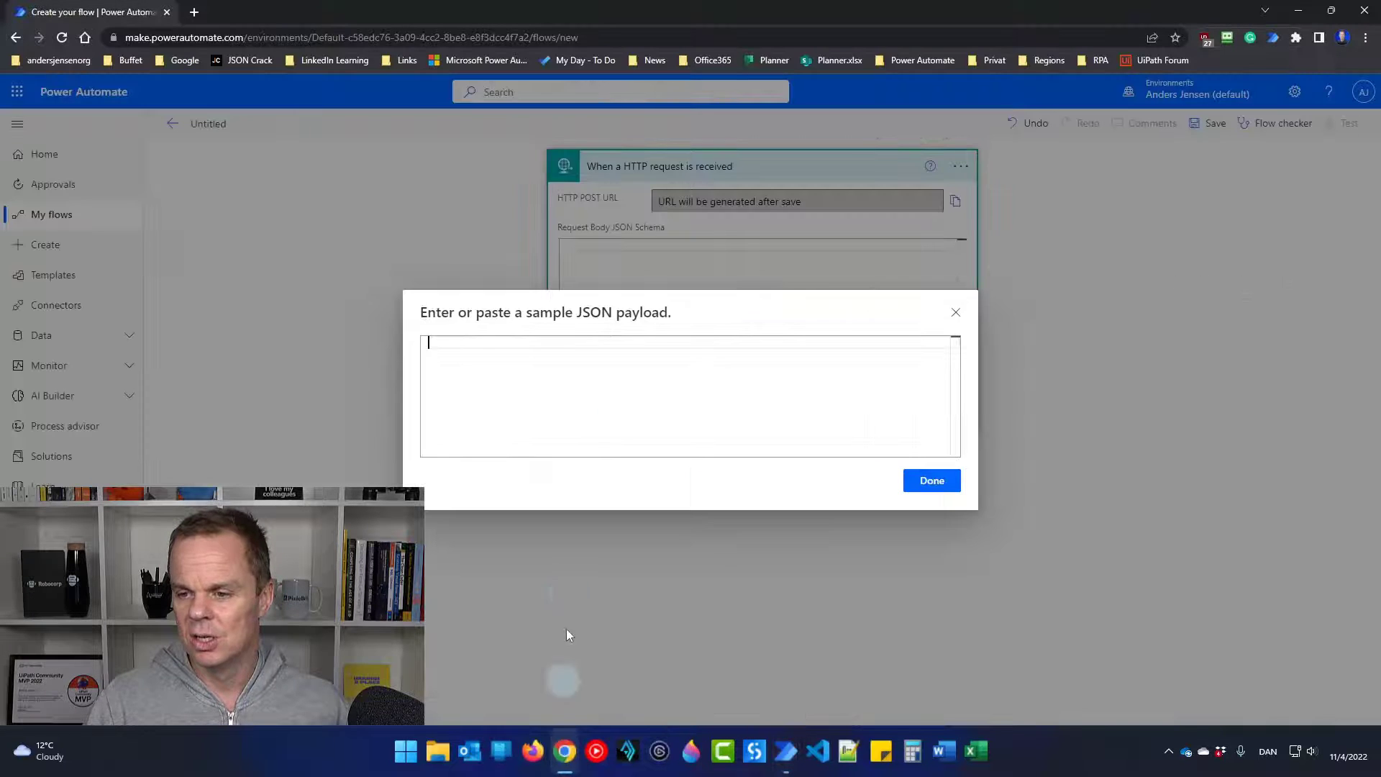
pyautogui.hotkey('ctrl', 'v')
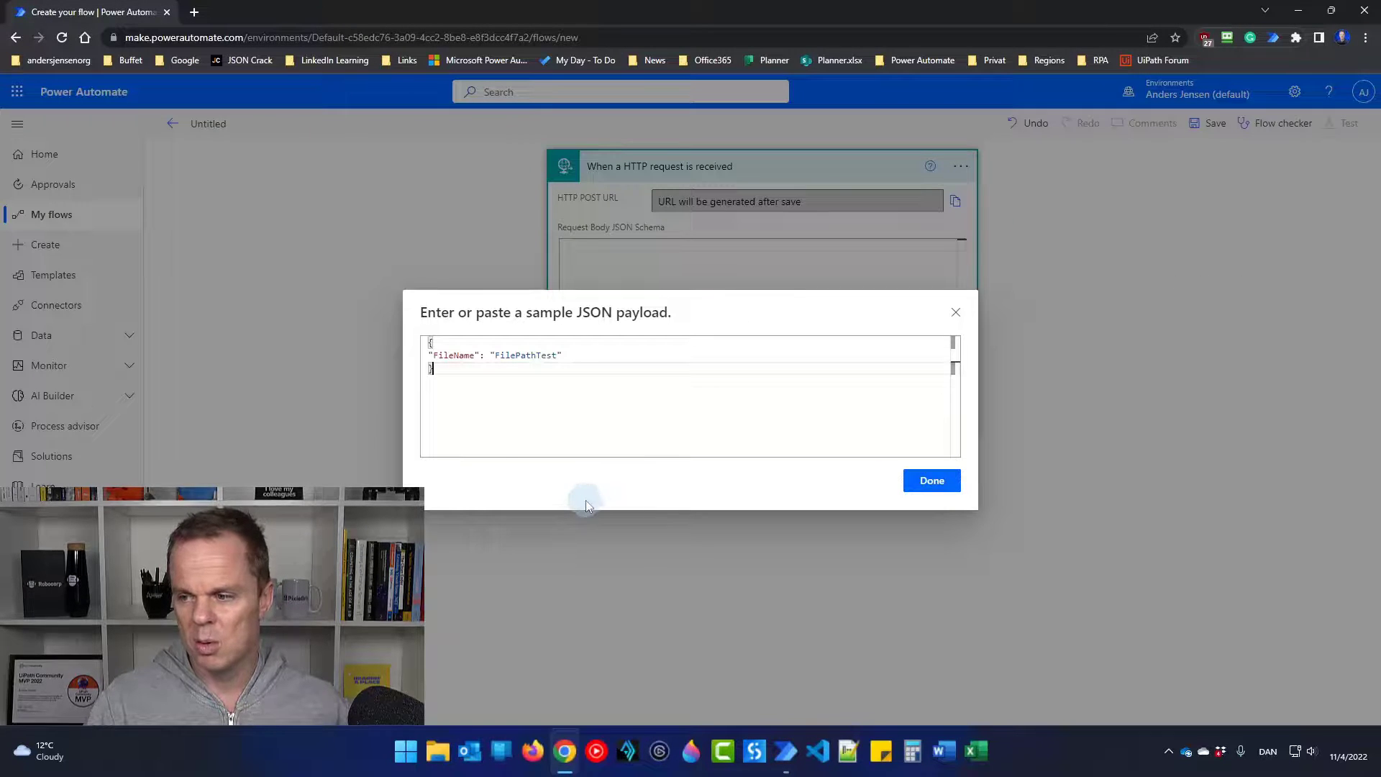
pyautogui.click(922, 482)
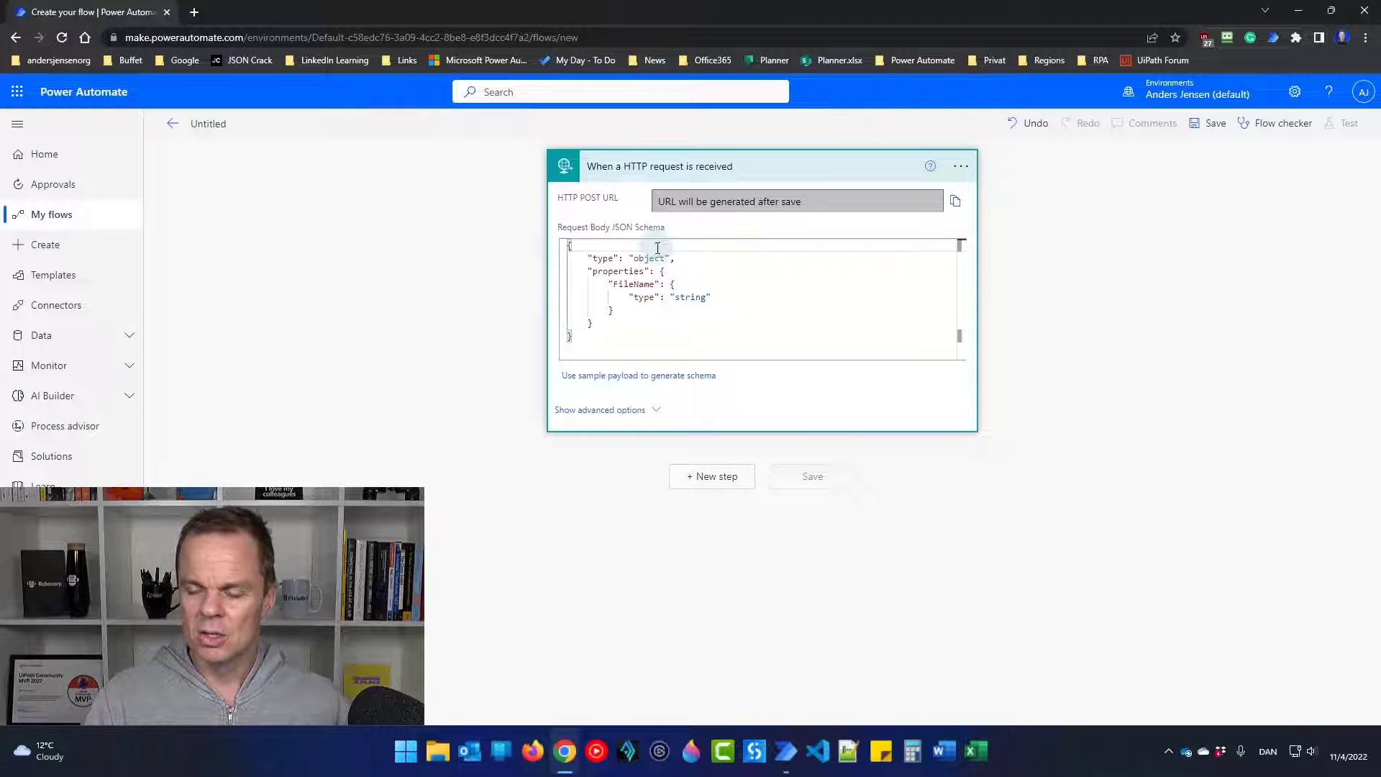
pyautogui.click(711, 416)
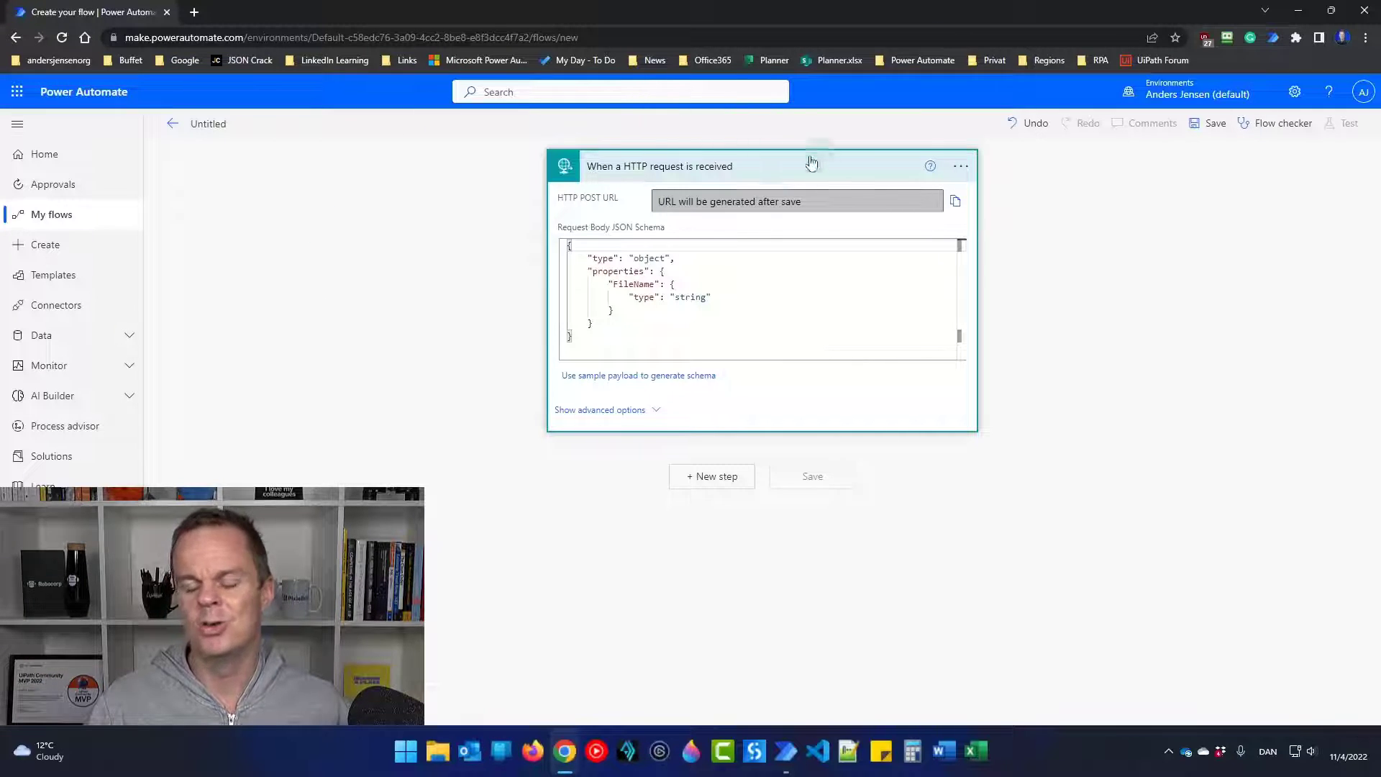
# Add a Response action as a new step after the HTTP trigger
pyautogui.click(723, 480)
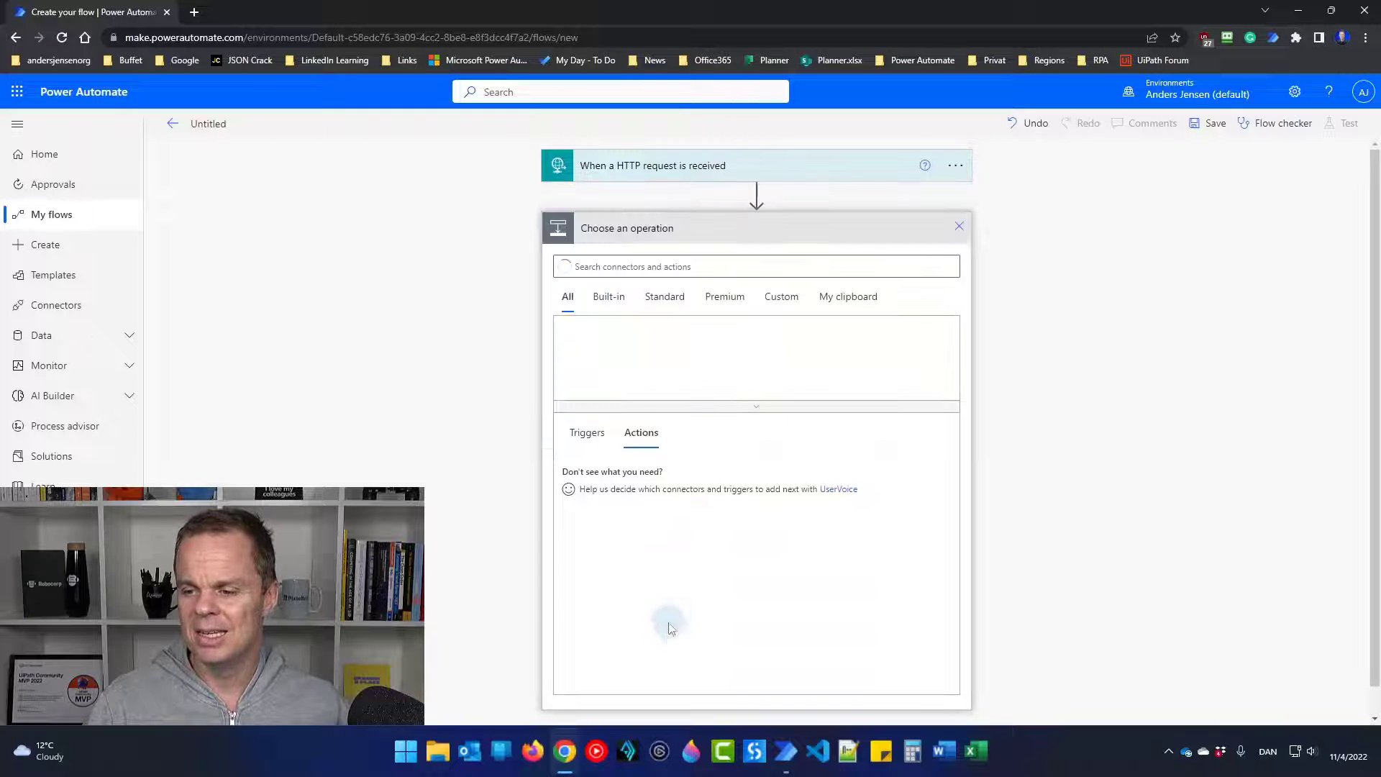
pyautogui.write('response')
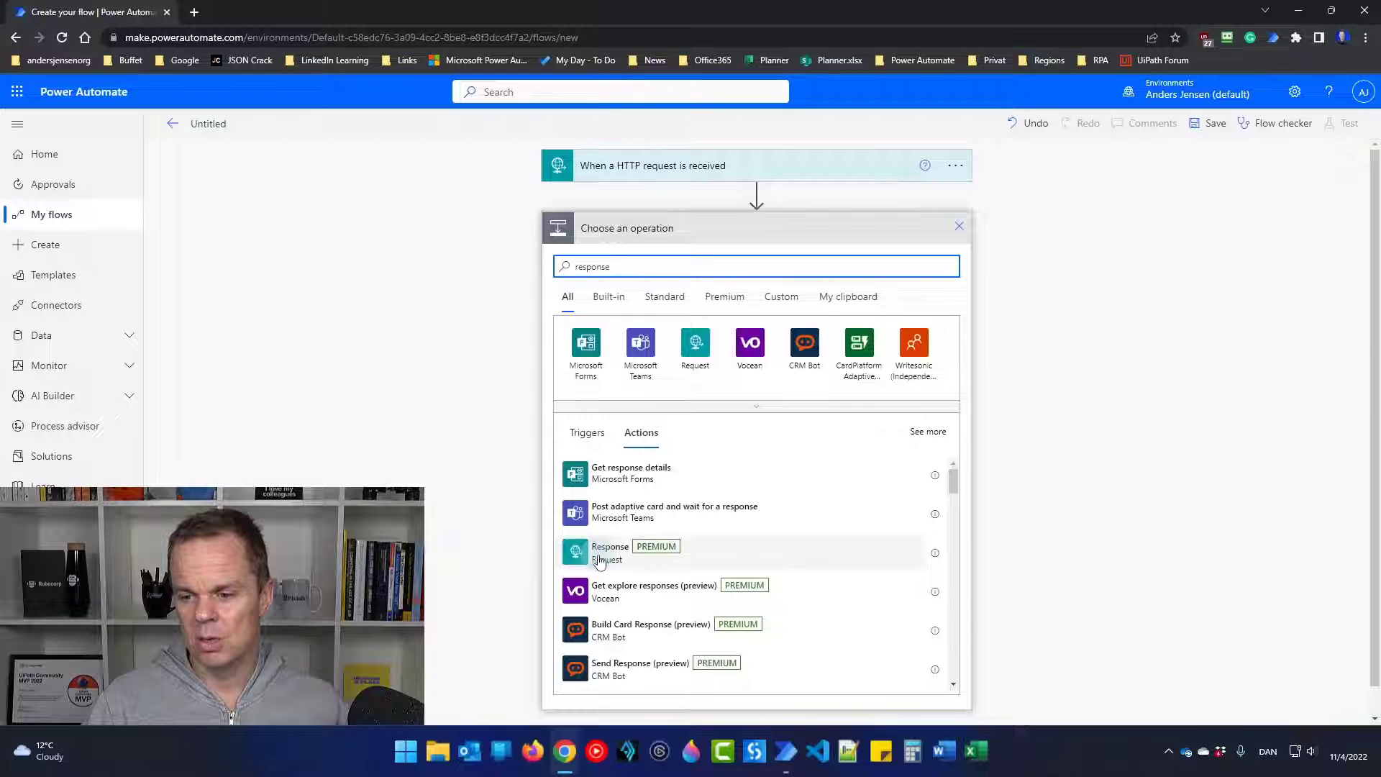
pyautogui.click(601, 562)
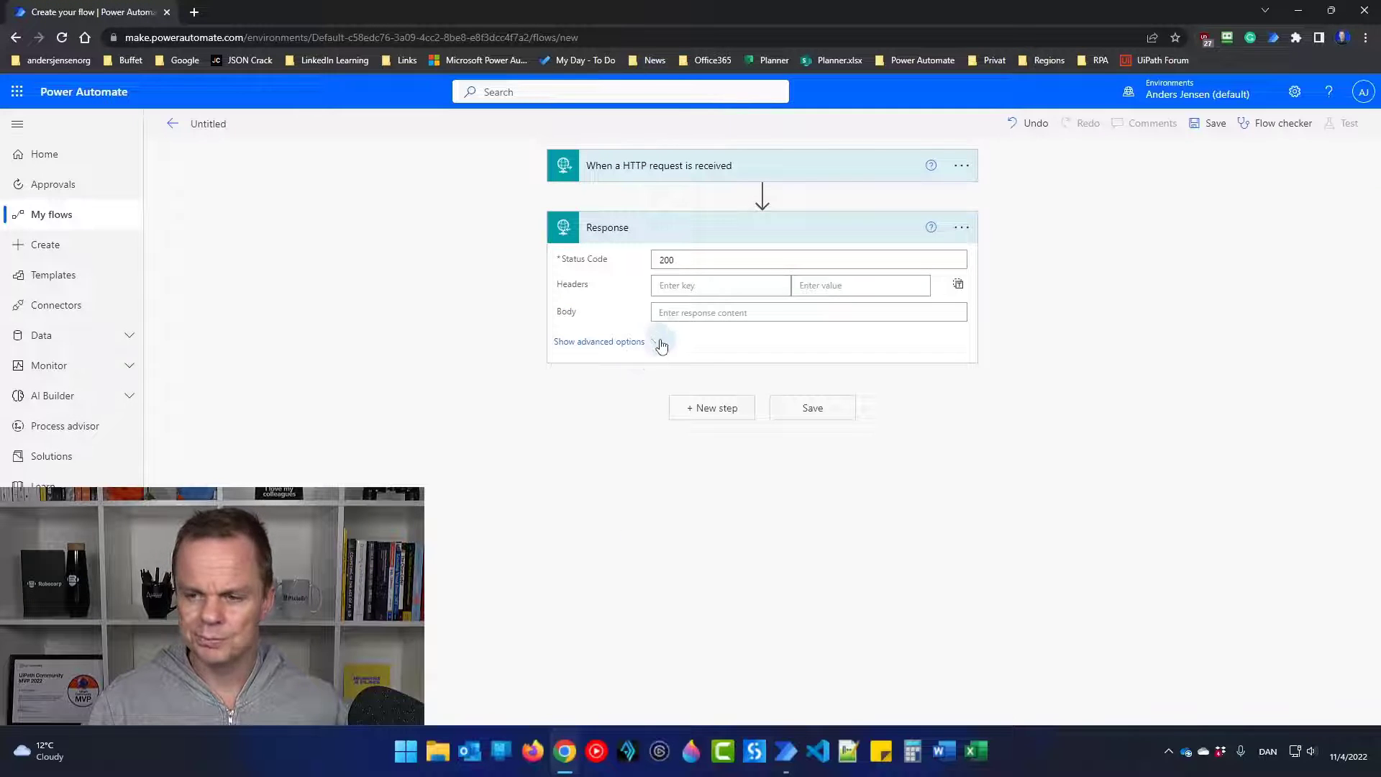
# Write the Response body {"Log": "Your file: [FileName] was processed"} using the FileName dynamic content
pyautogui.click(676, 314)
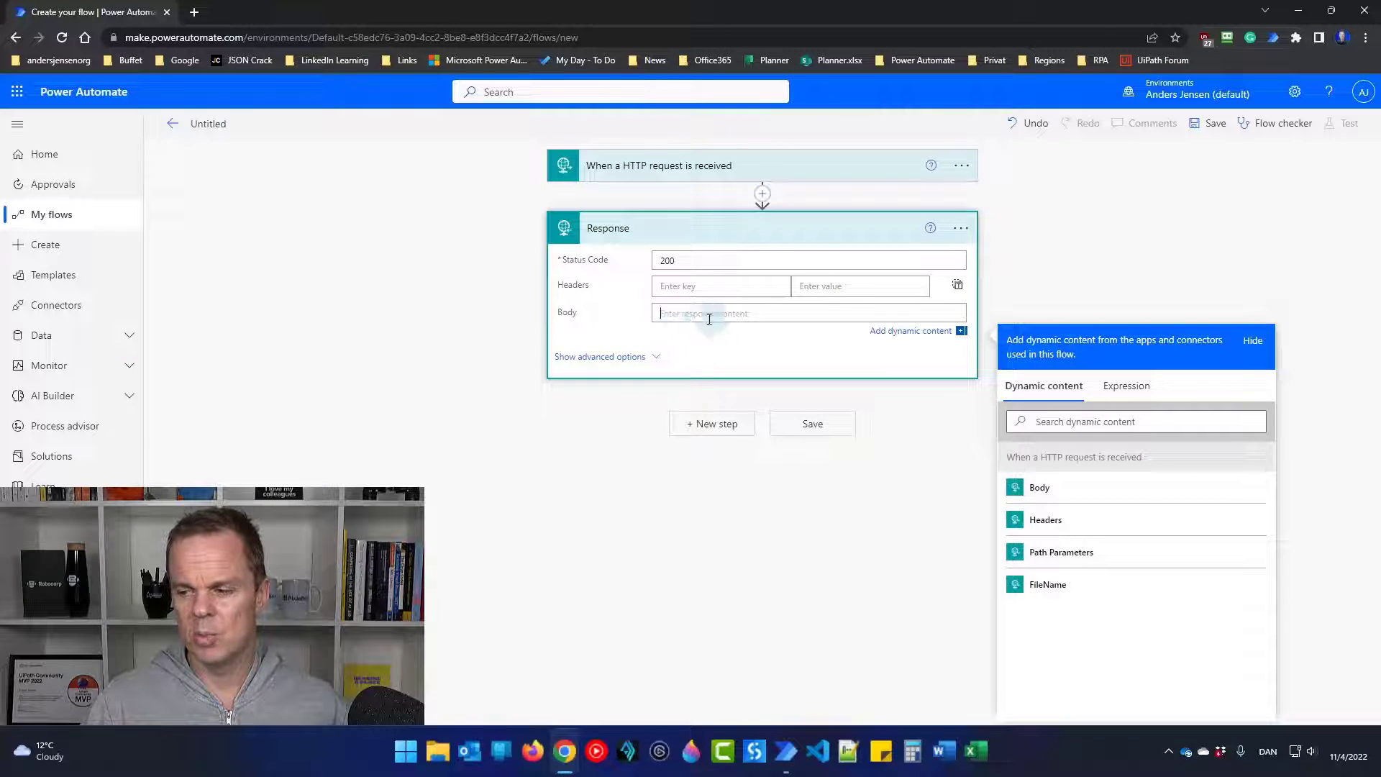
pyautogui.click(549, 491)
pyautogui.write('{')
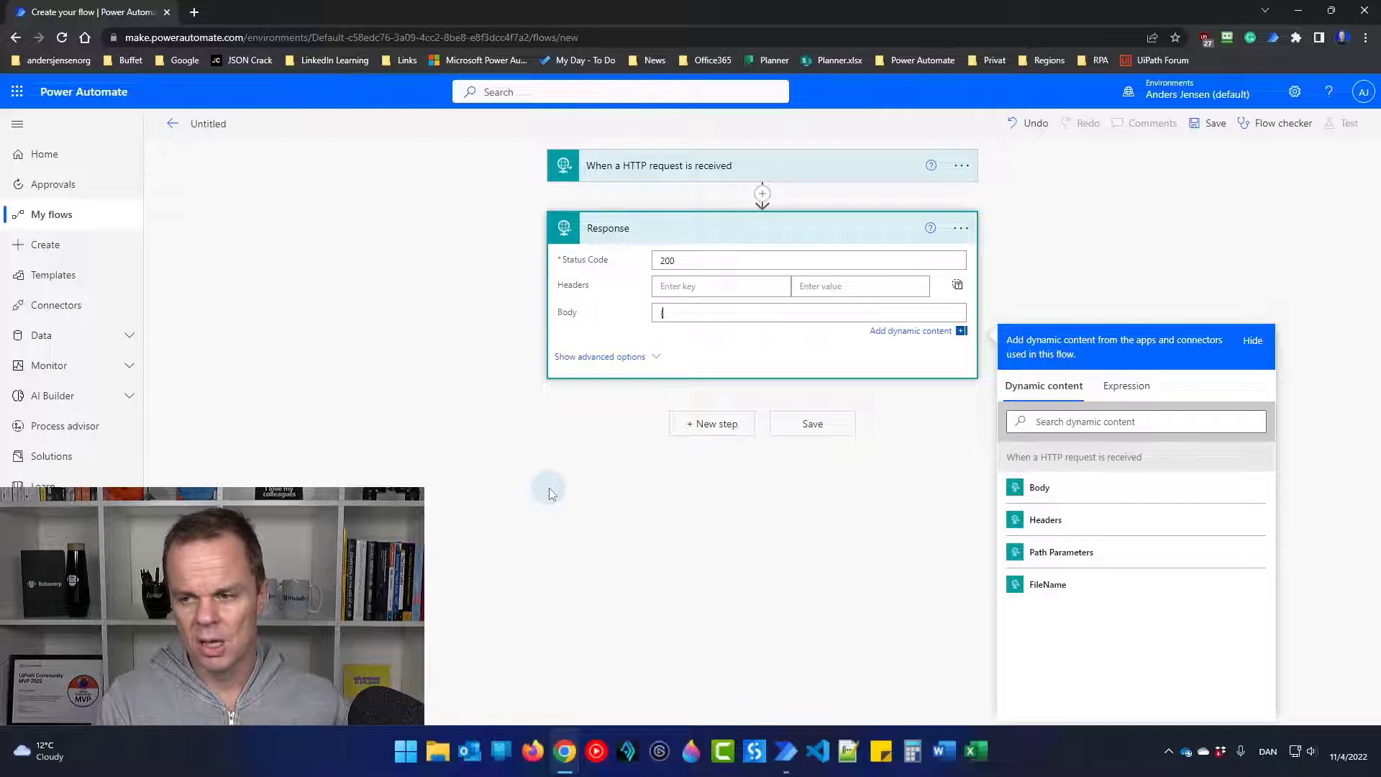
pyautogui.press('Return')
pyautogui.press('Return')
pyautogui.write('}')
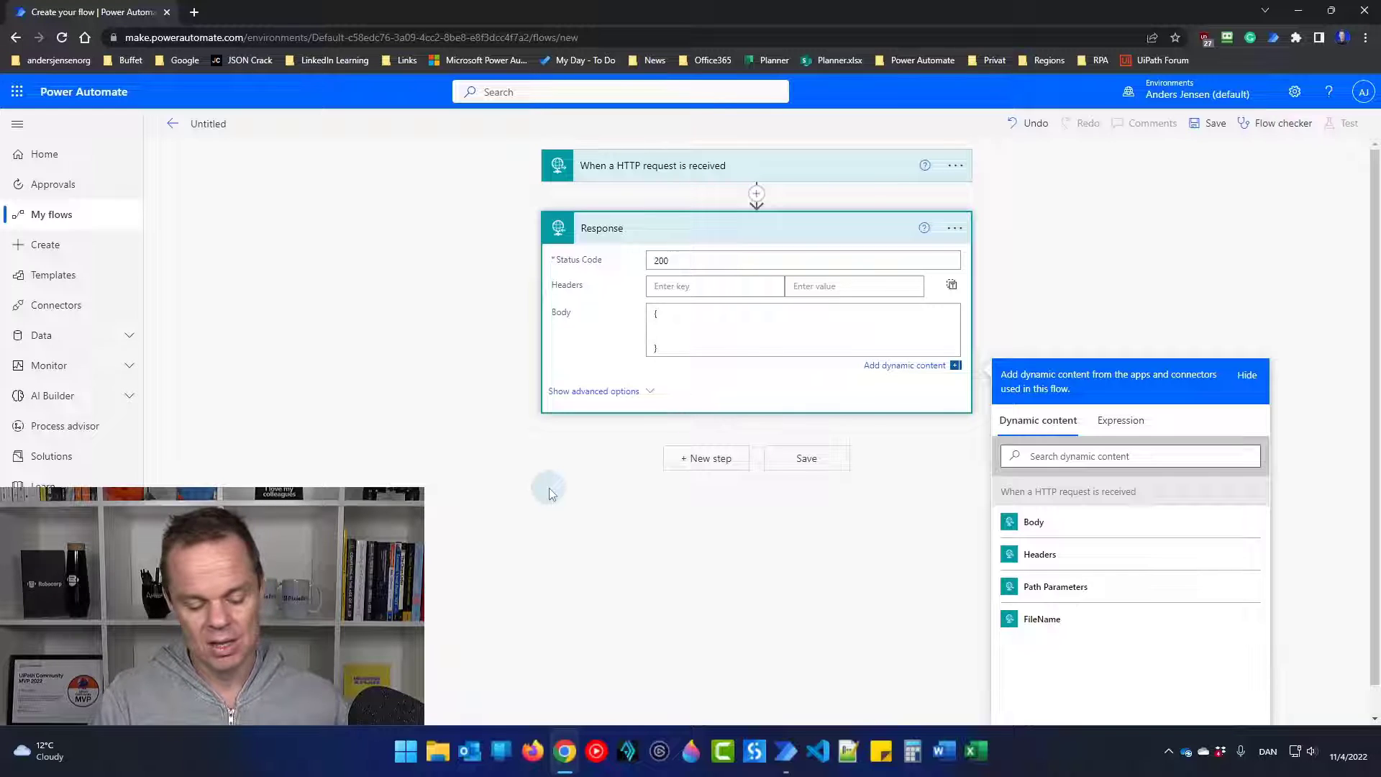
pyautogui.press('Up')
pyautogui.write('"Log')
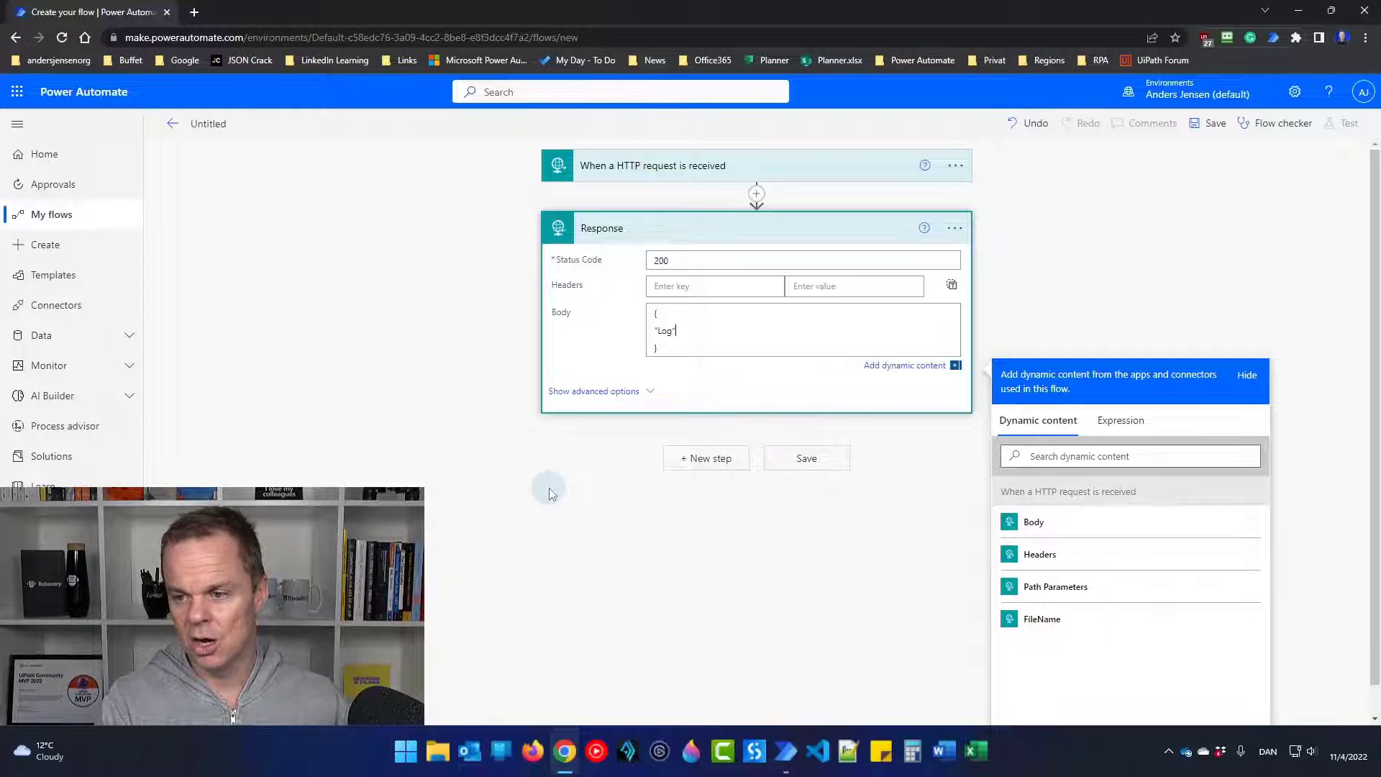
pyautogui.write('": "Your fi')
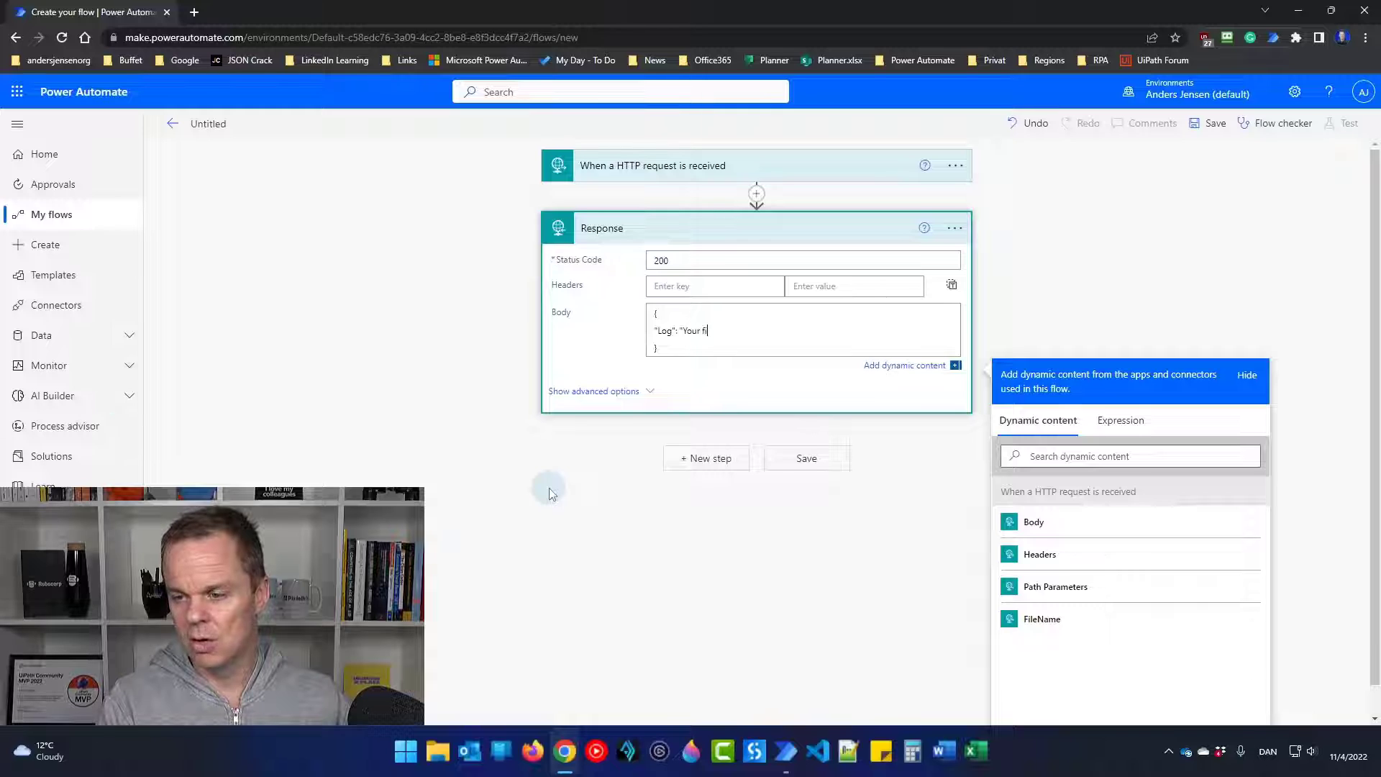
pyautogui.write('le:')
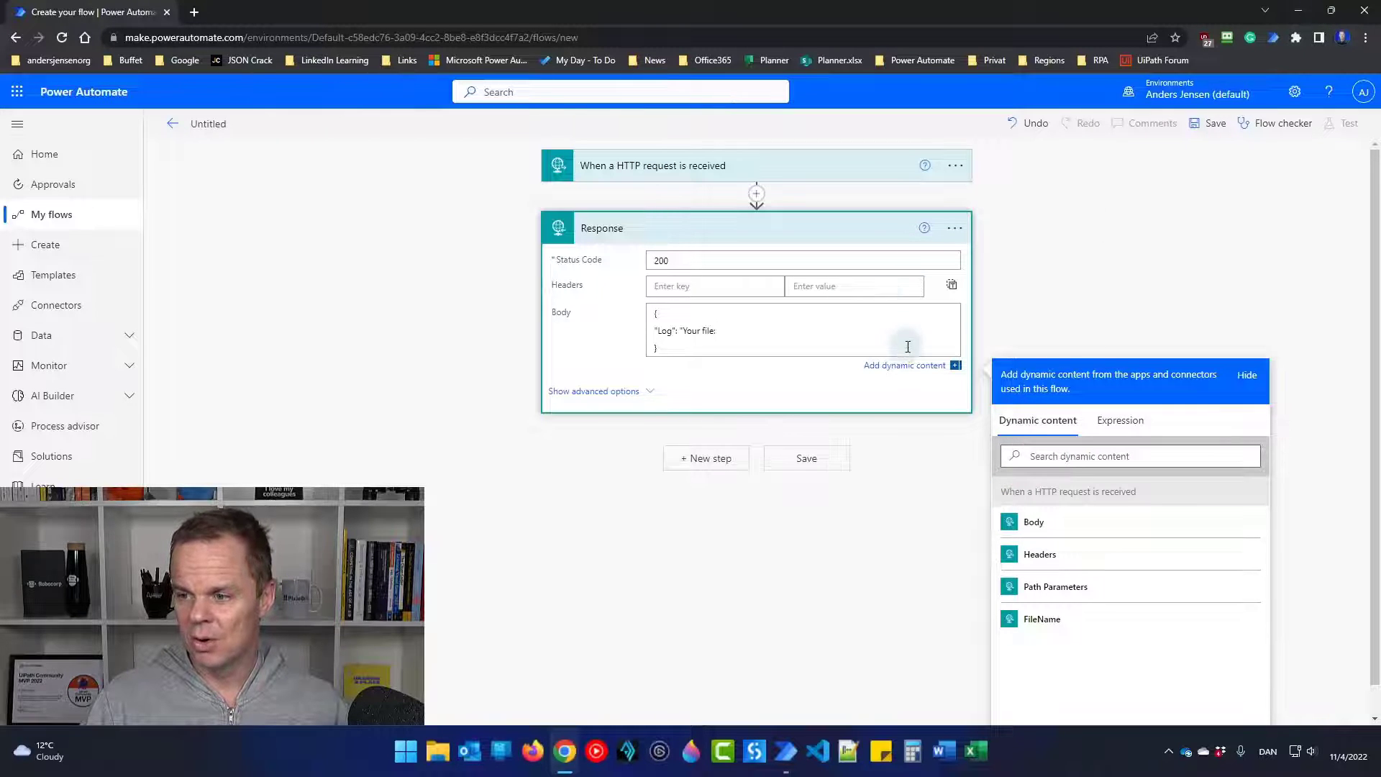
pyautogui.click(905, 365)
pyautogui.click(909, 373)
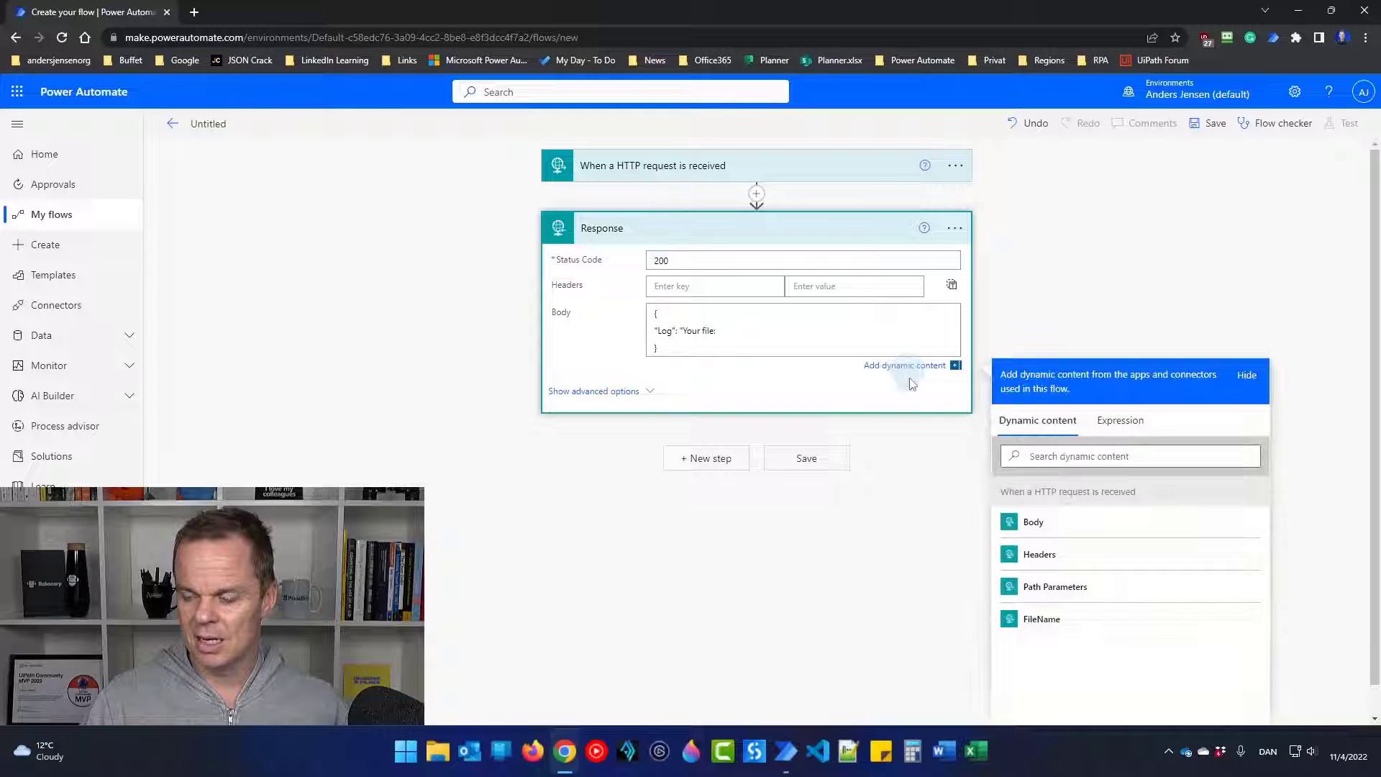
pyautogui.click(1042, 622)
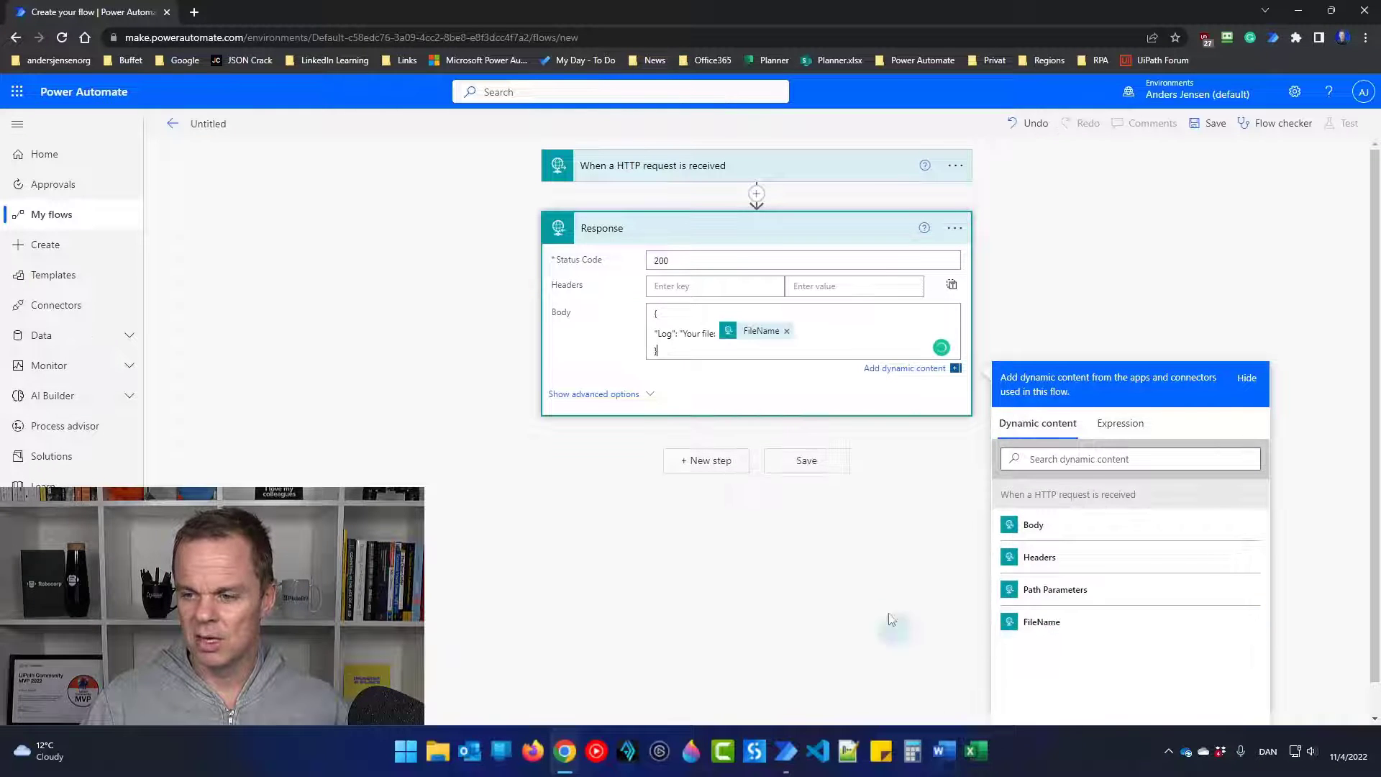
pyautogui.click(843, 322)
pyautogui.write('was ')
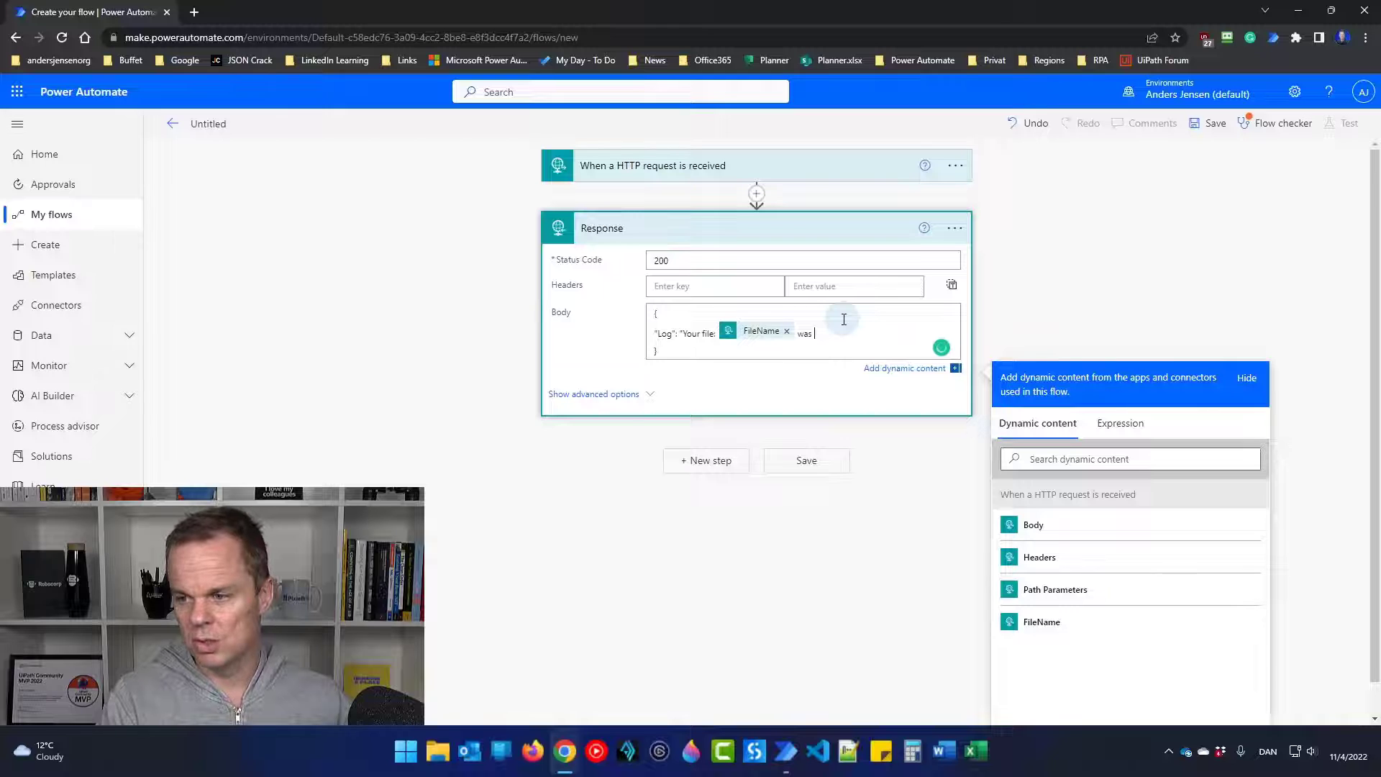
pyautogui.write('processed')
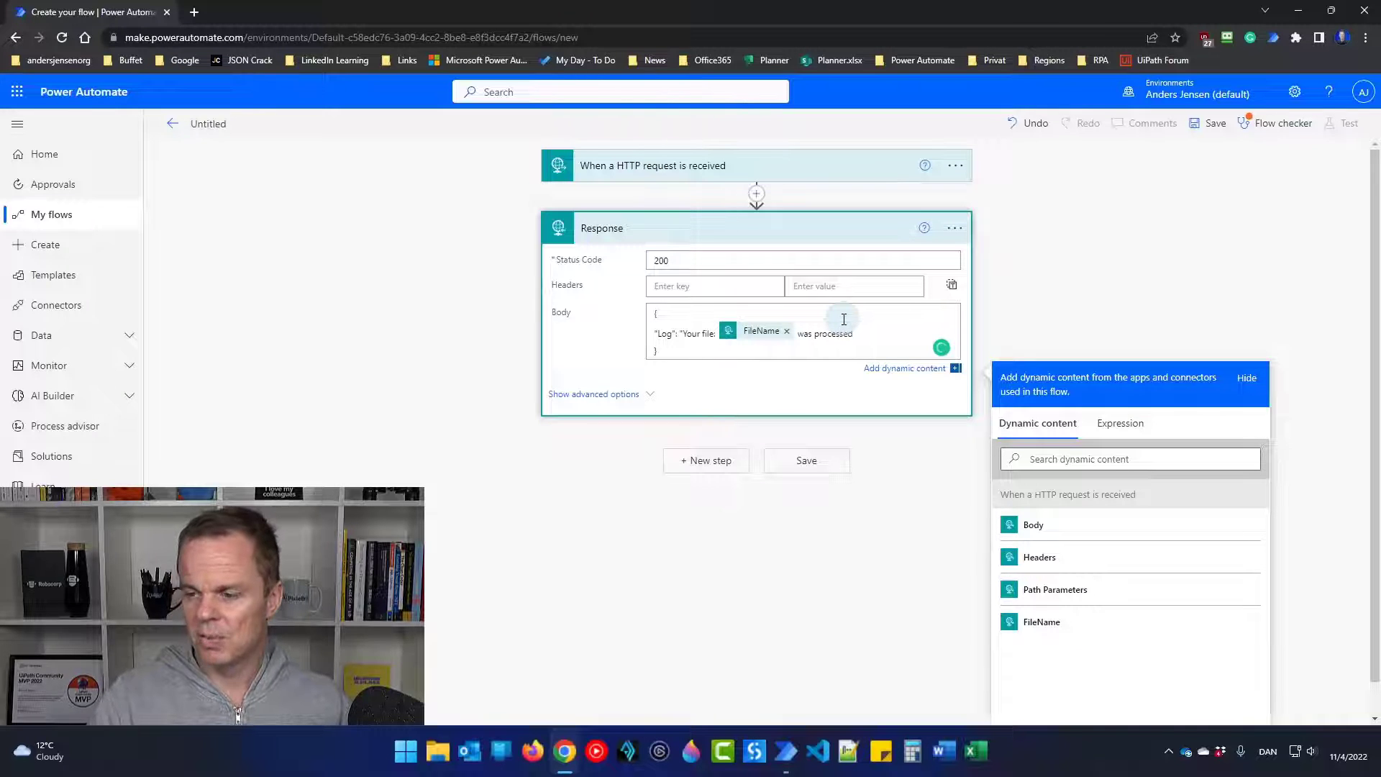
pyautogui.write('"')
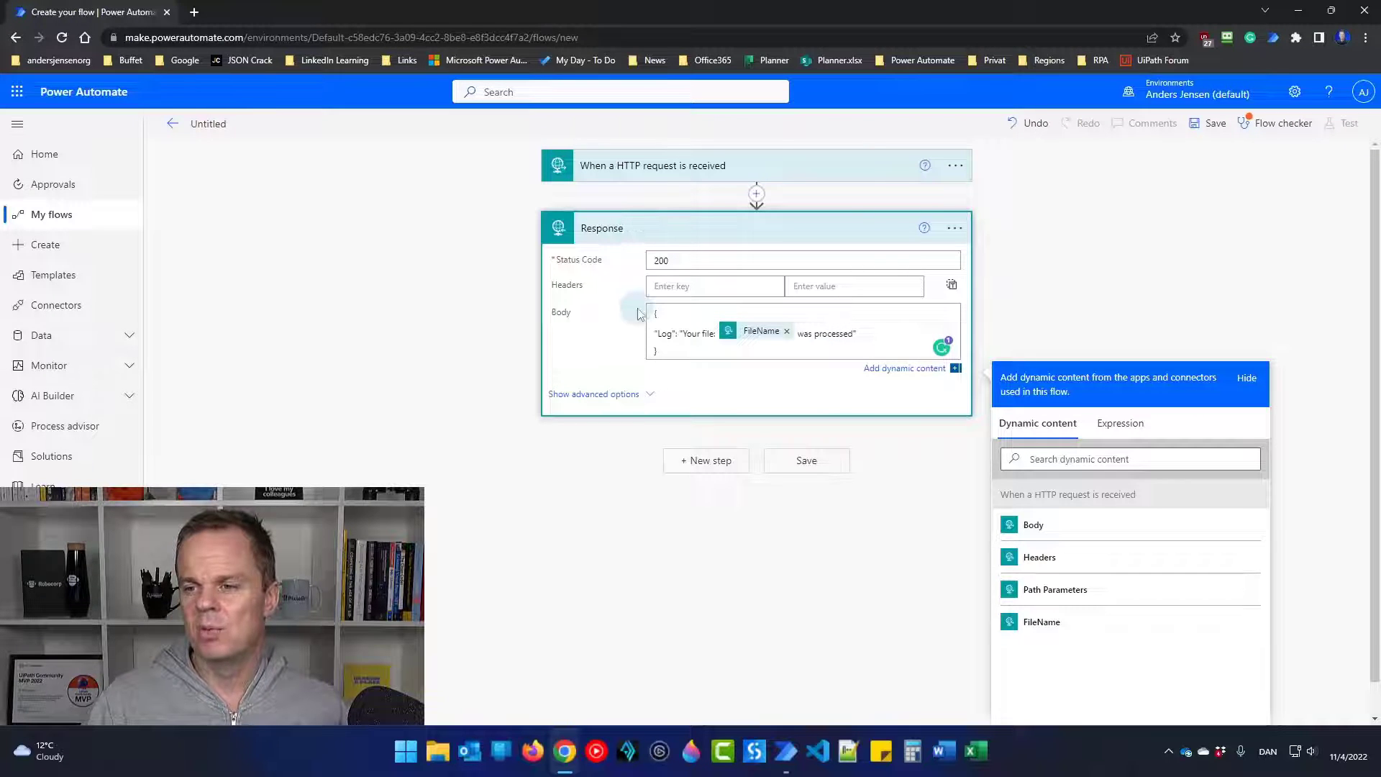
# Save the cloud flow as 'Http -> Response' and copy the trigger's HTTP POST URL
pyautogui.click(784, 496)
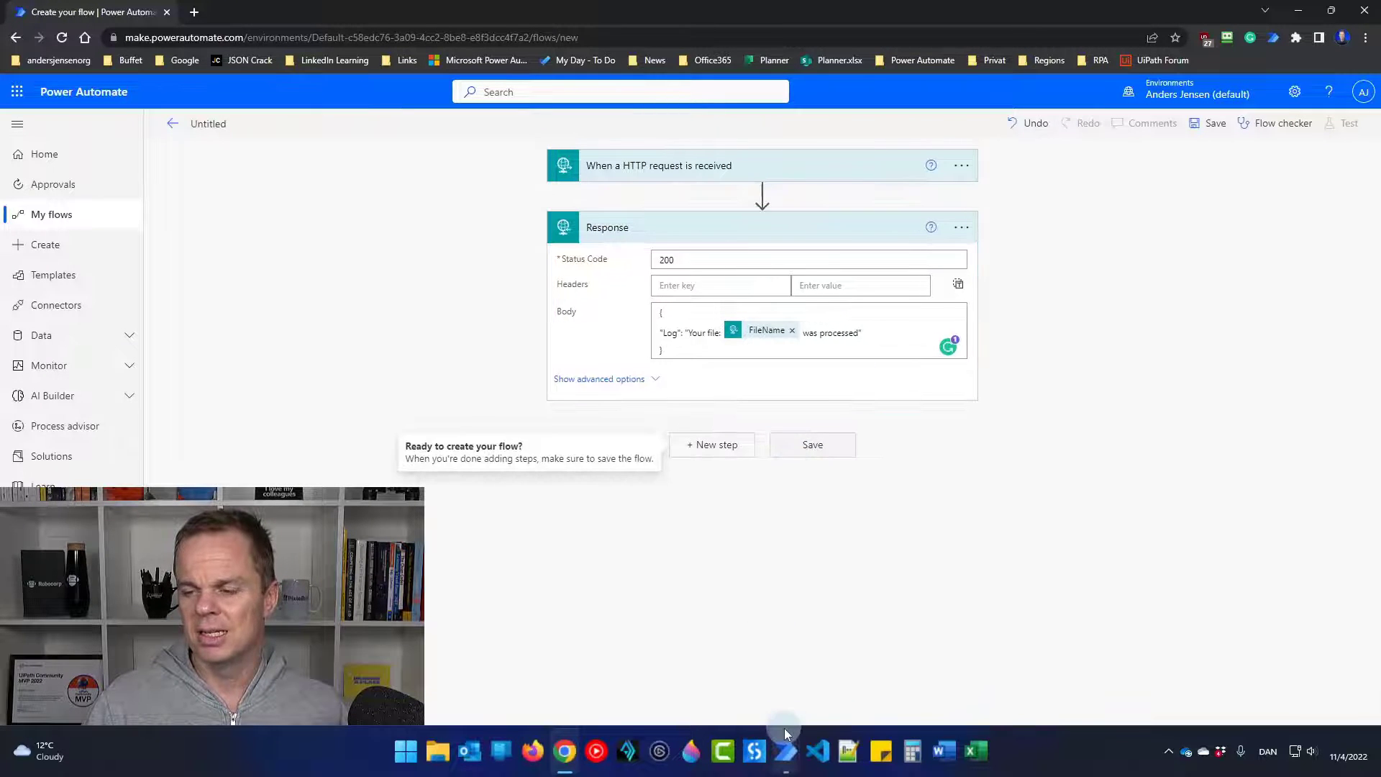
pyautogui.click(810, 443)
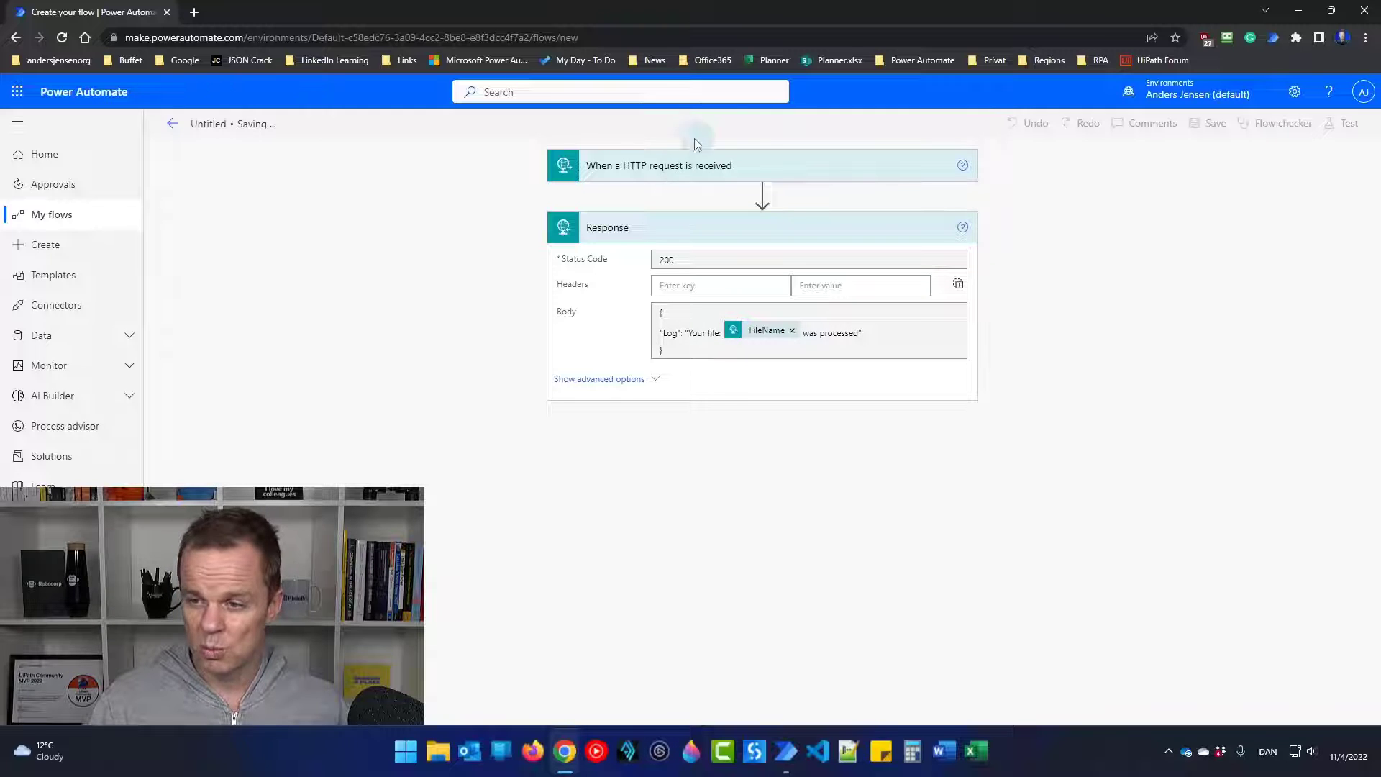
pyautogui.click(704, 188)
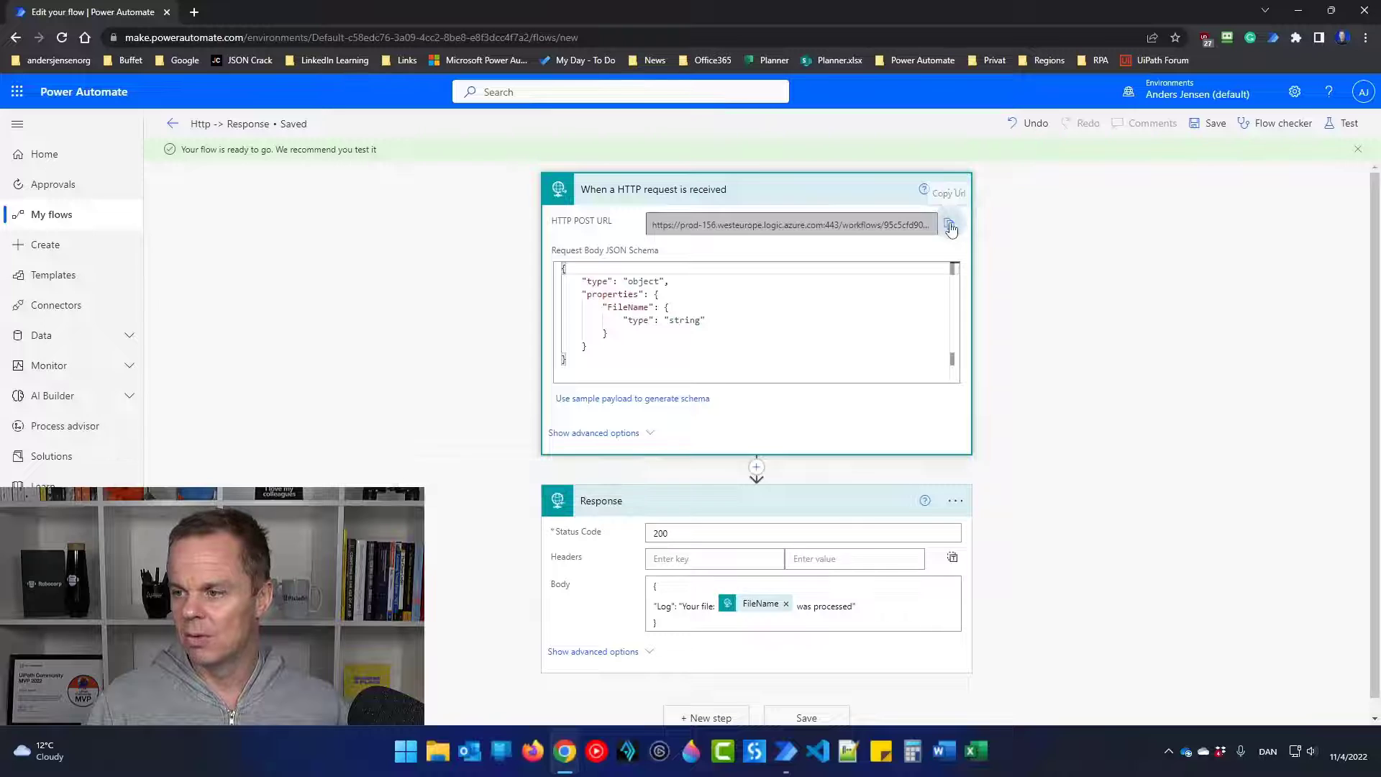
pyautogui.click(949, 223)
# Paste the cloud flow URL into the URL field, doubling its % signs, and save the action
pyautogui.moveTo(788, 762)
pyautogui.click(830, 687)
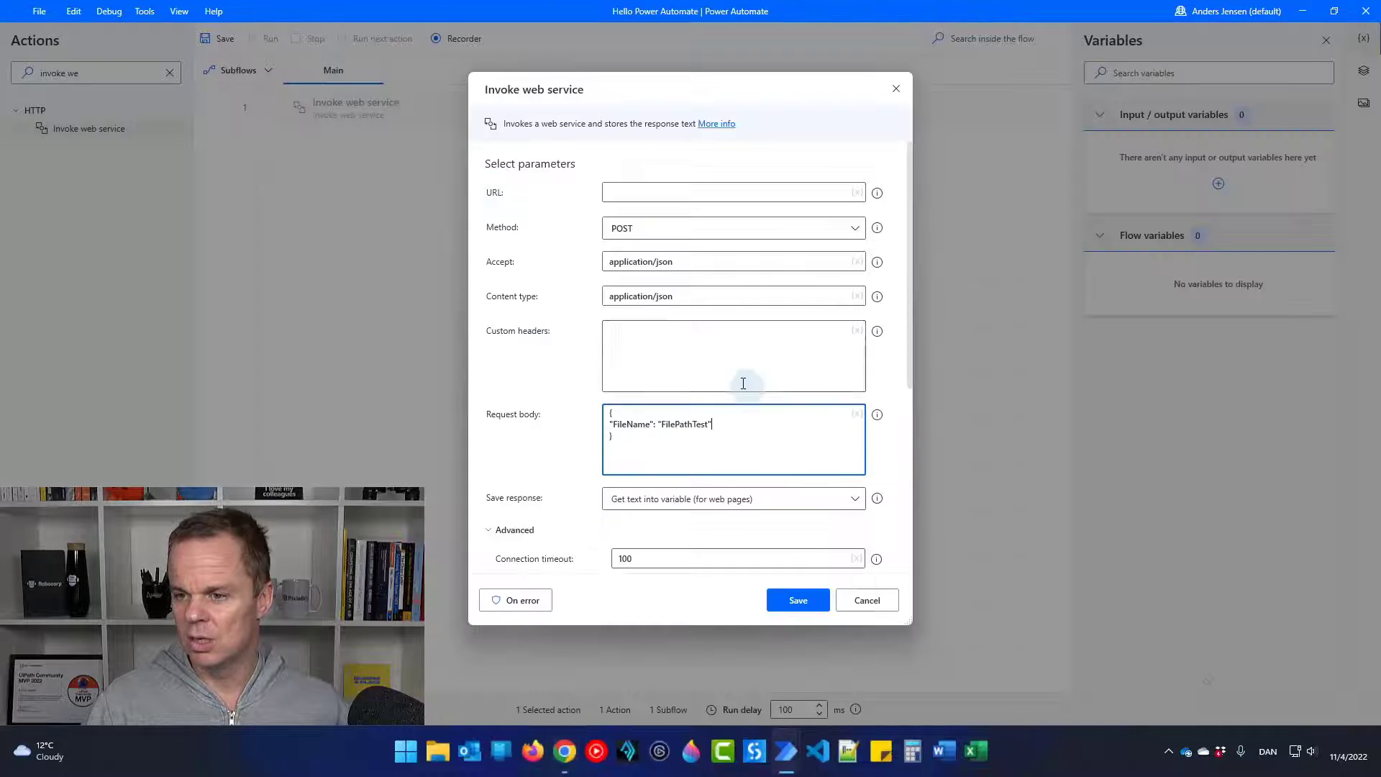
pyautogui.click(651, 191)
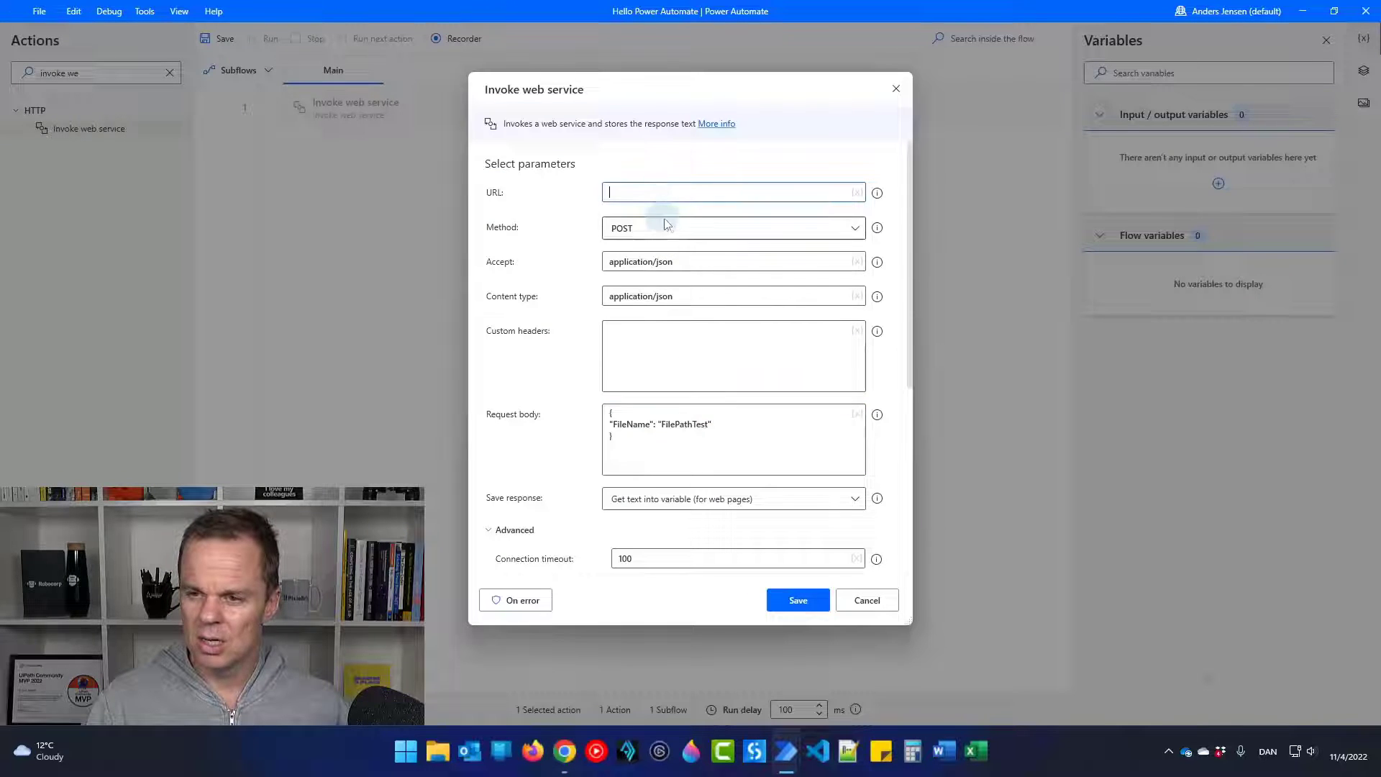
pyautogui.hotkey('ctrl', 'v')
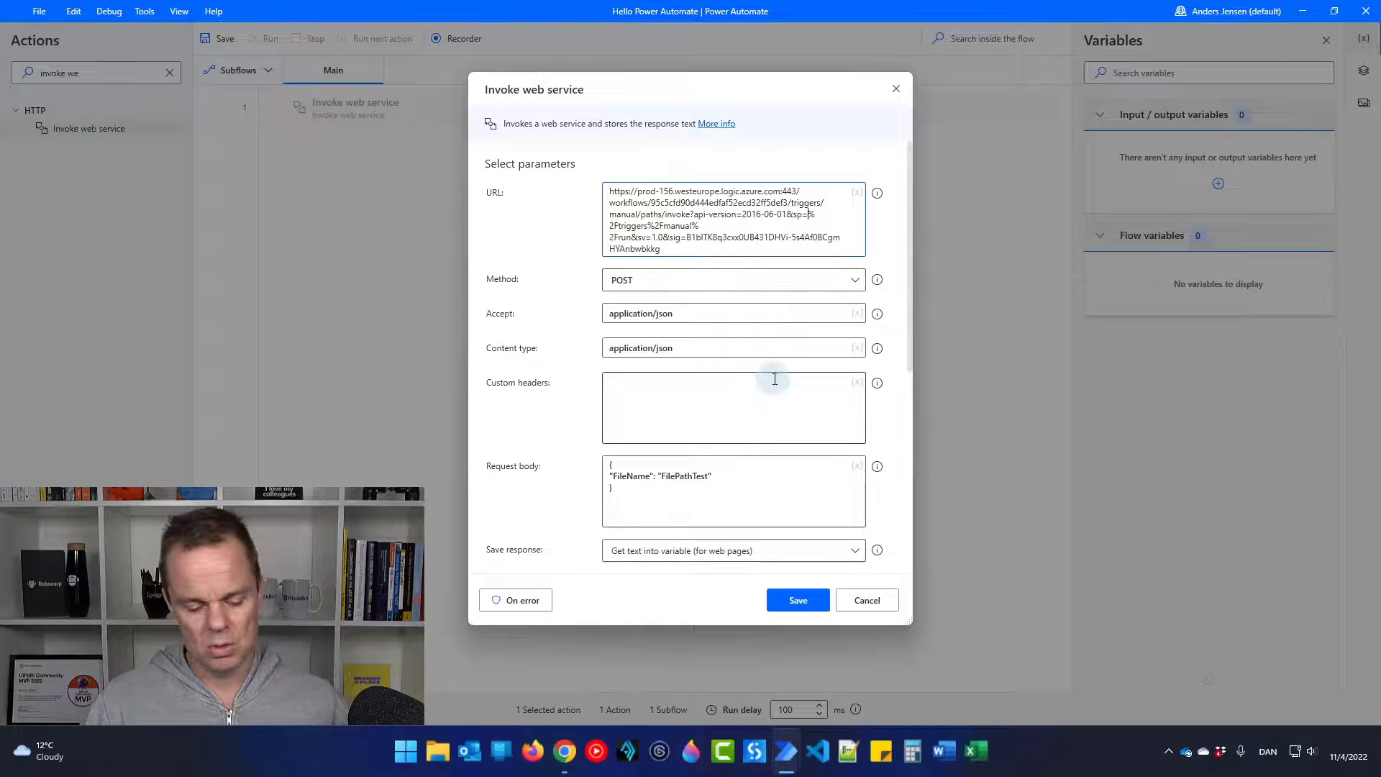
pyautogui.write('%')
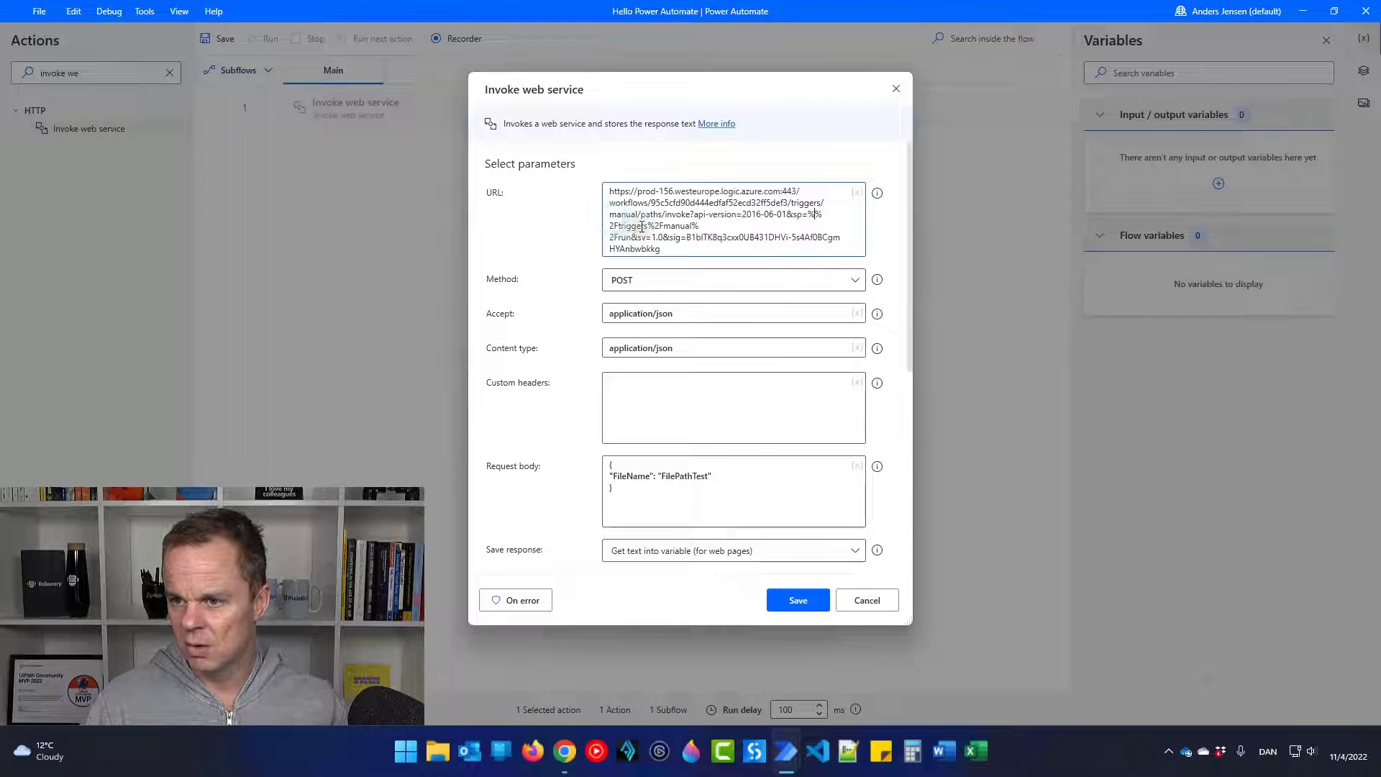
pyautogui.click(649, 227)
pyautogui.write('%')
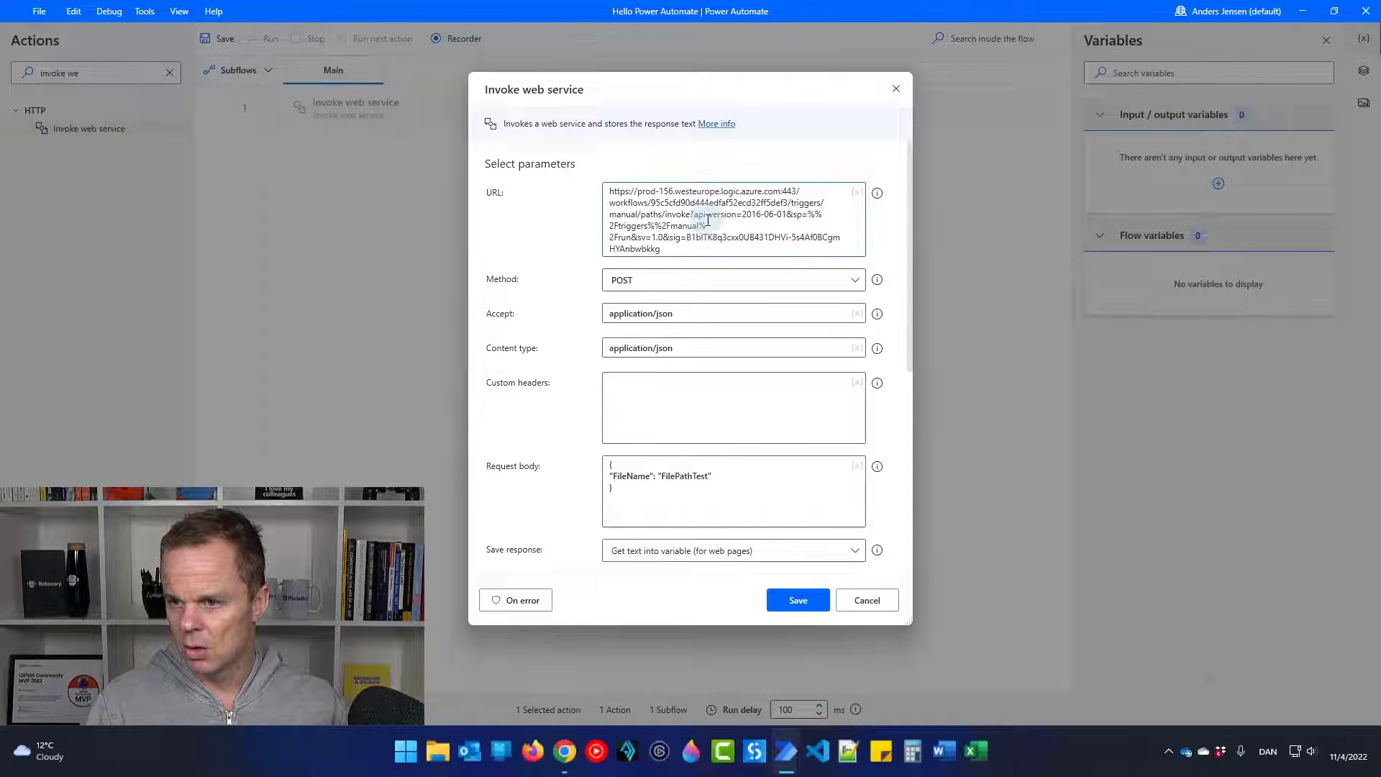
pyautogui.click(708, 222)
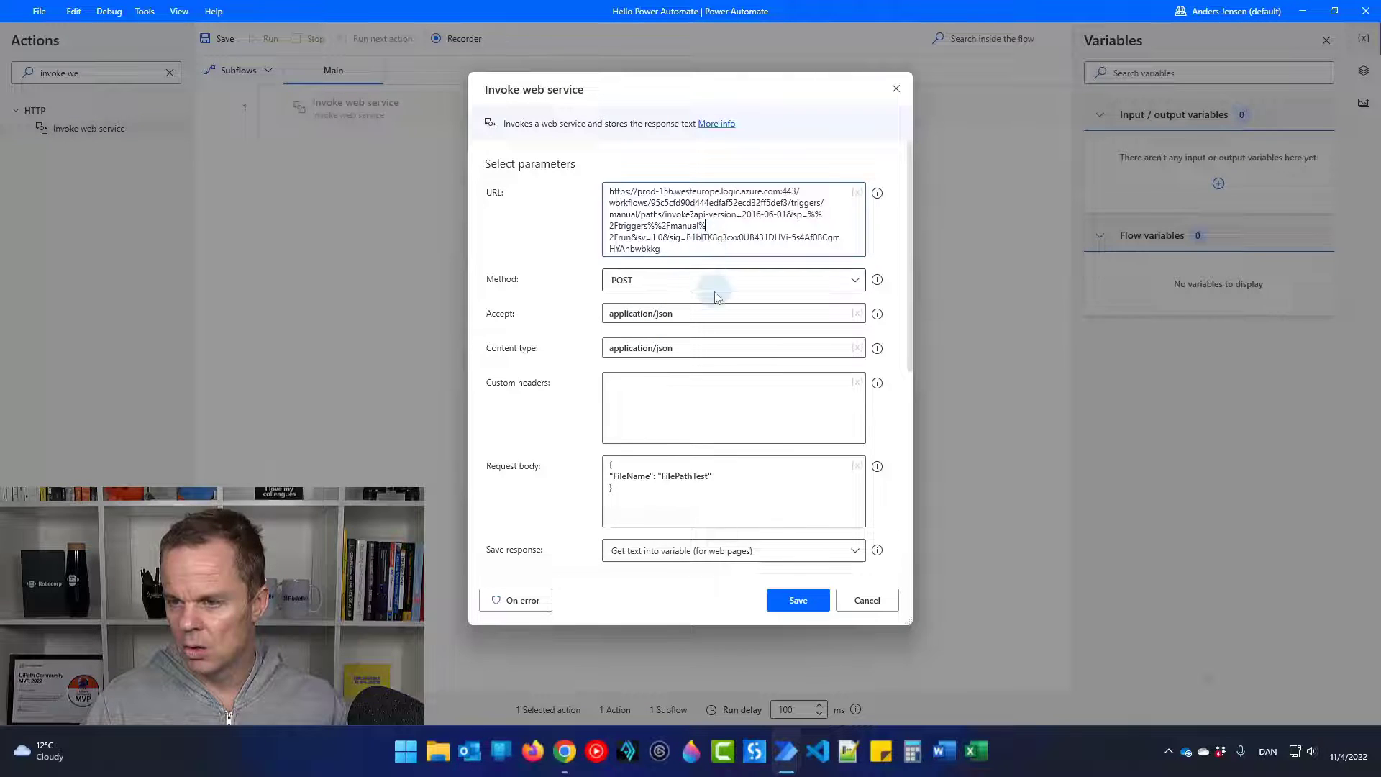
pyautogui.click(784, 601)
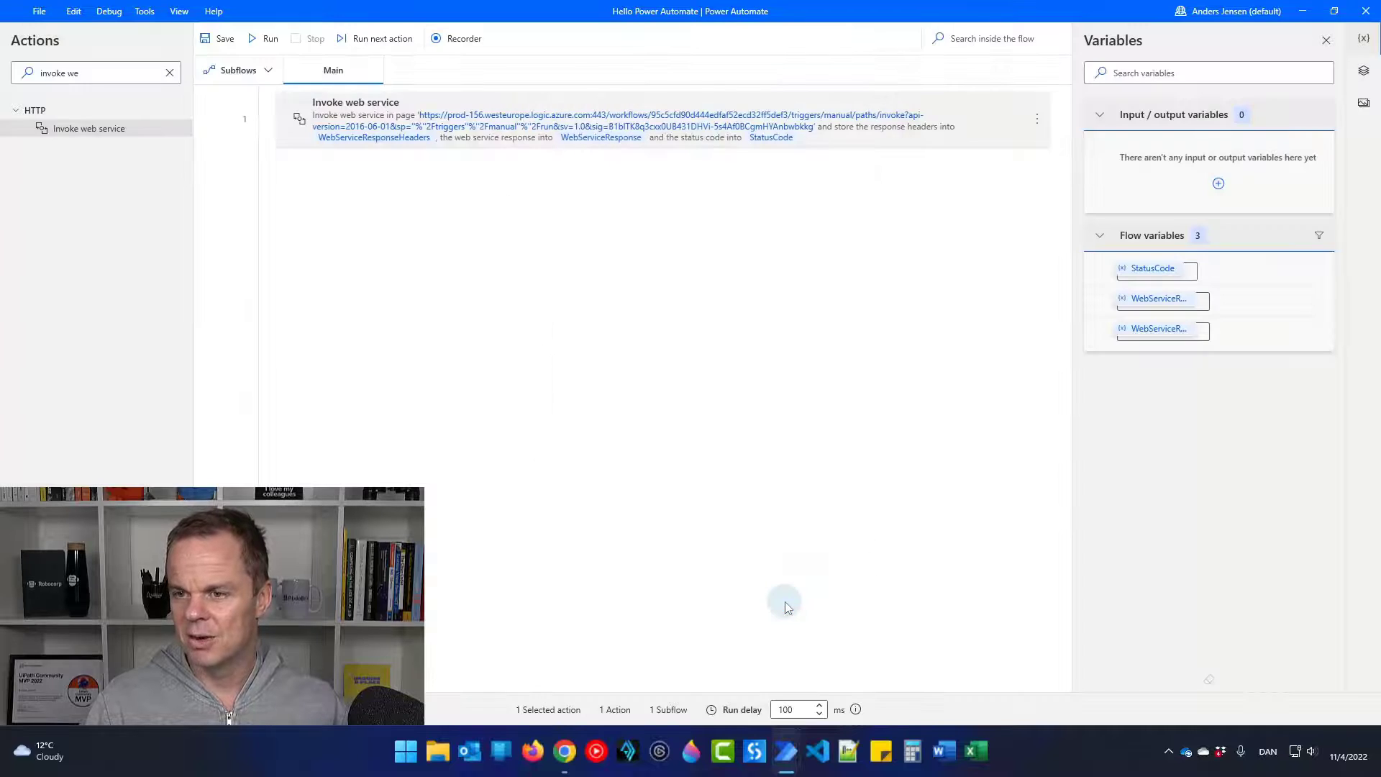
# Run the desktop flow and view WebServiceResponse: {"Log":"Your file: FilePathTest was processed"}
pyautogui.click(270, 38)
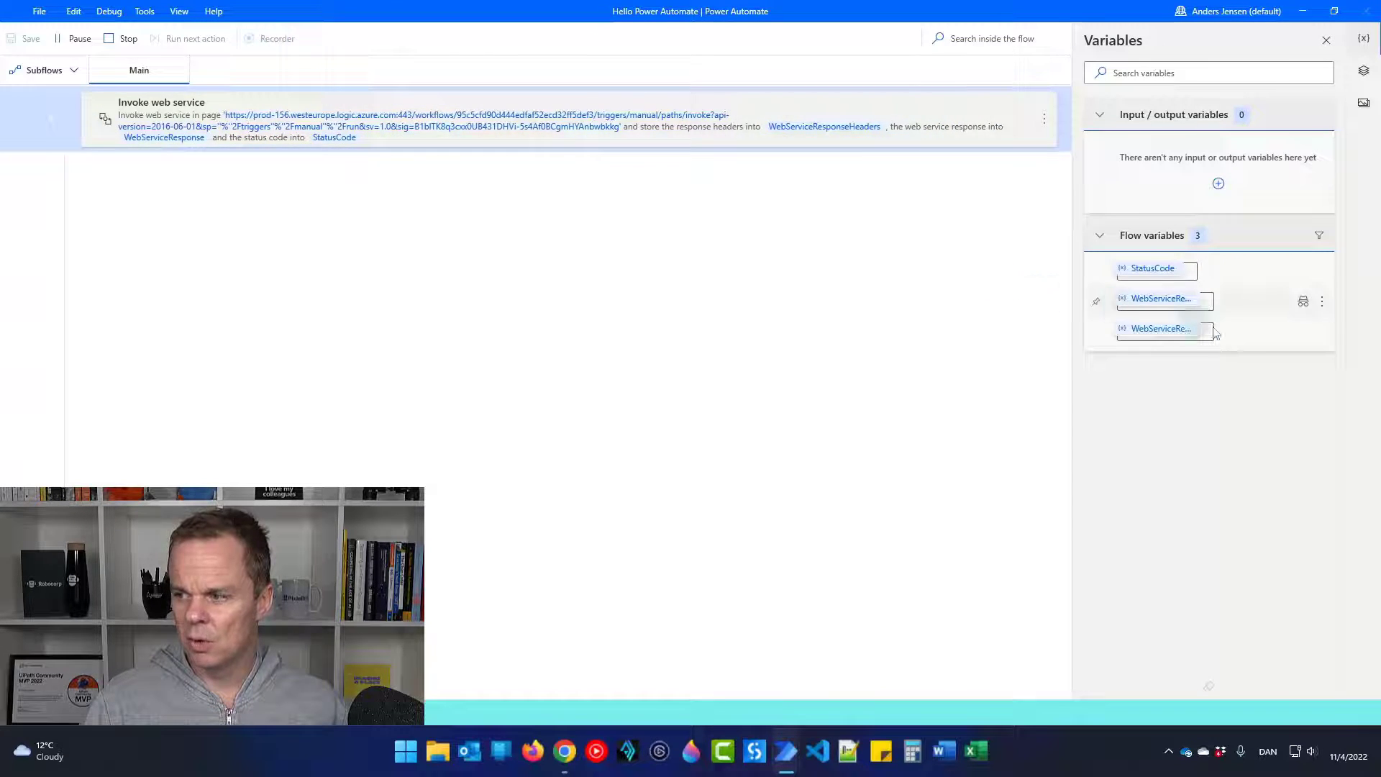
pyautogui.doubleClick(1165, 304)
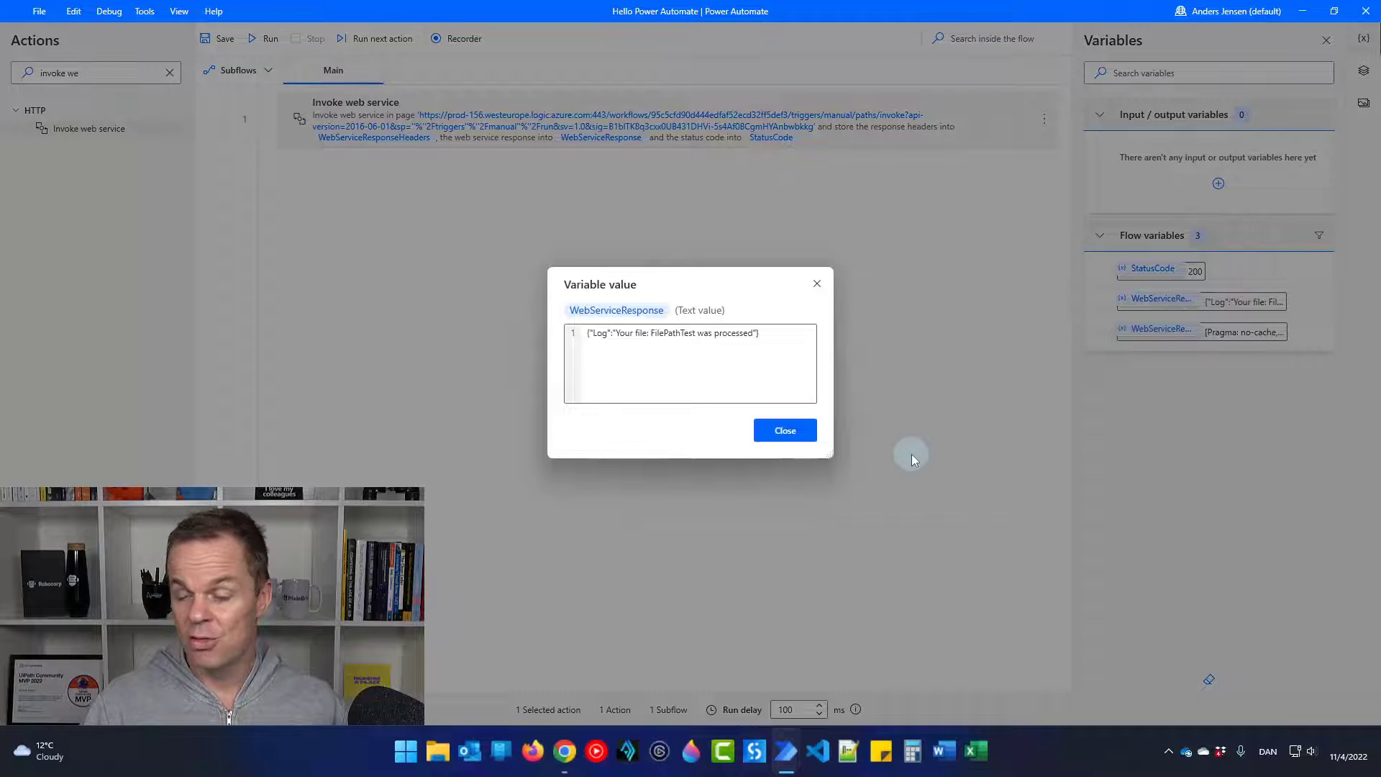